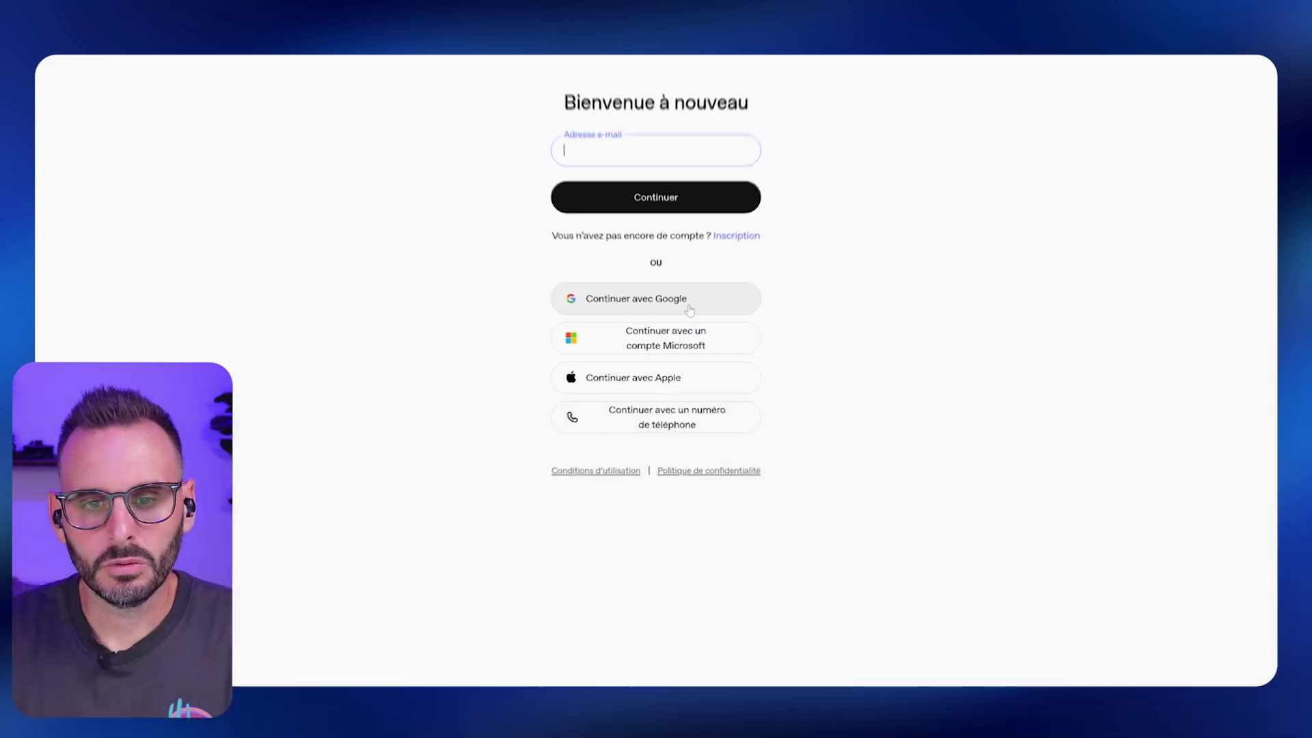
# Sign in to OpenAI Platform with a Google account and allow OpenAI access.
pyautogui.click(680, 304)
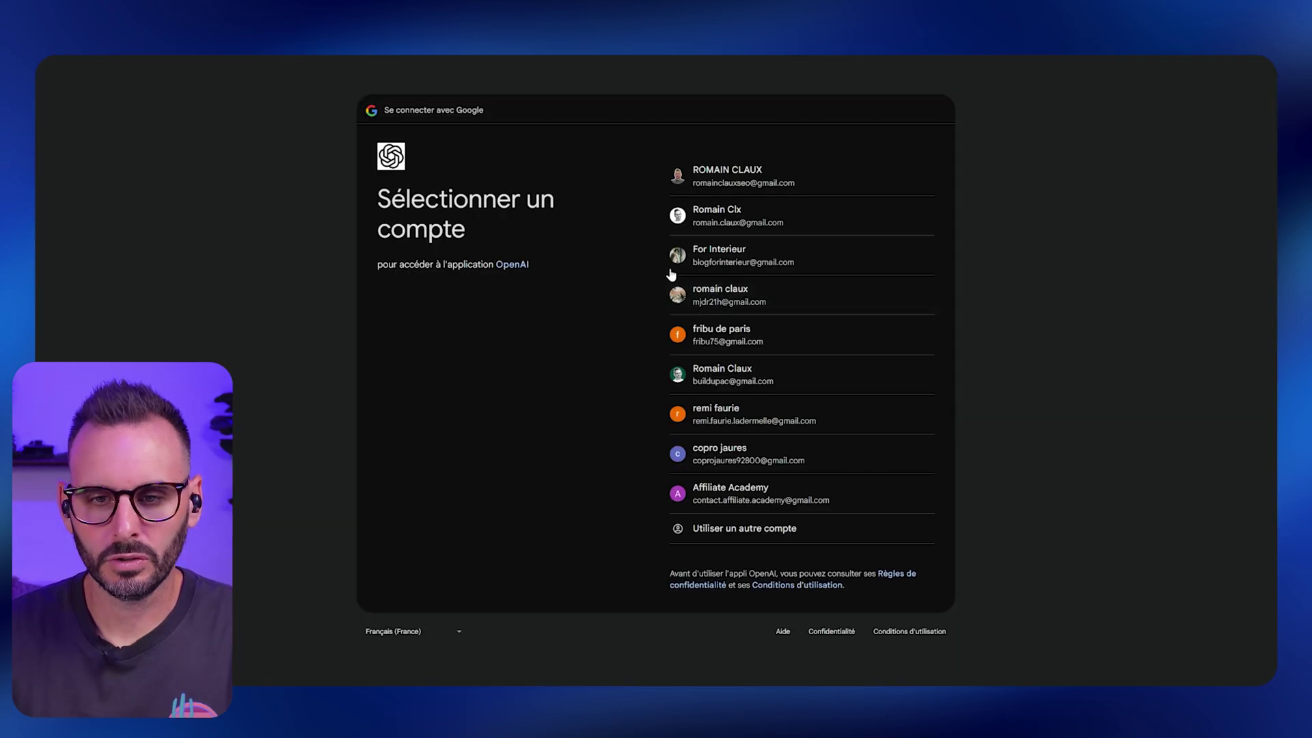
pyautogui.click(730, 375)
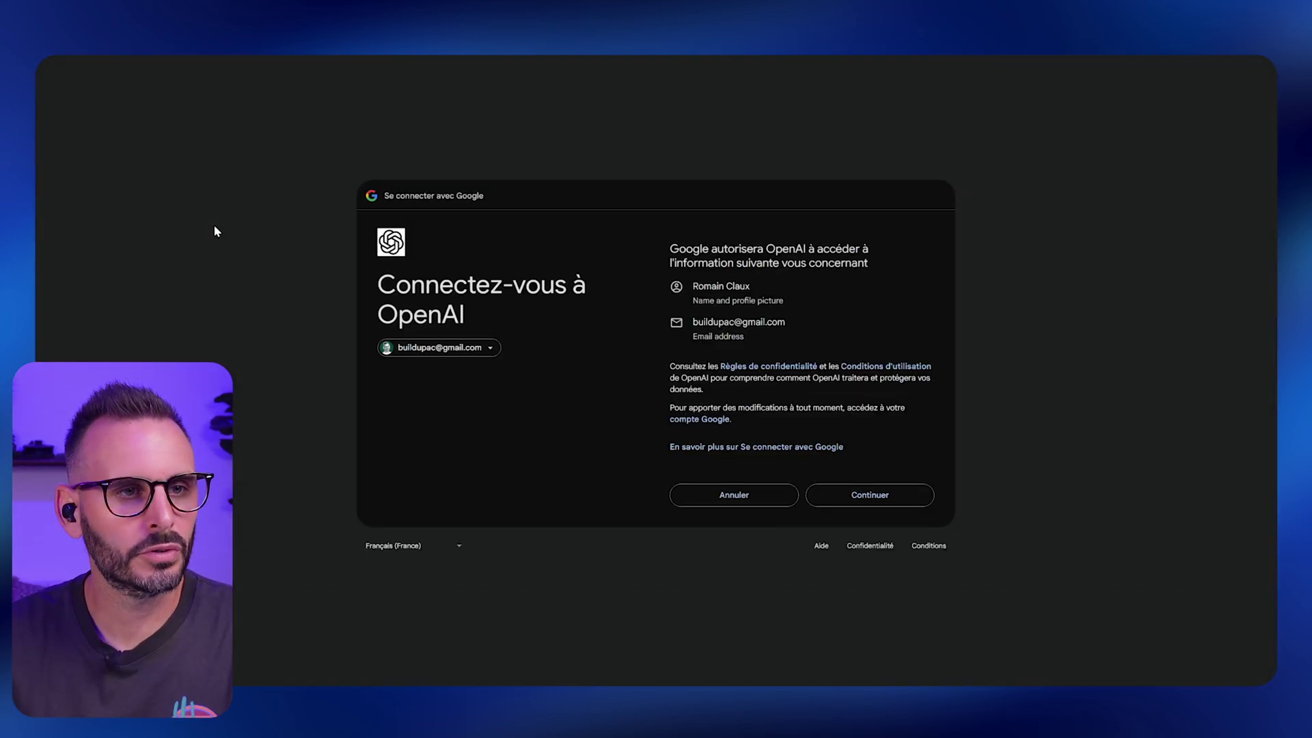
pyautogui.click(880, 495)
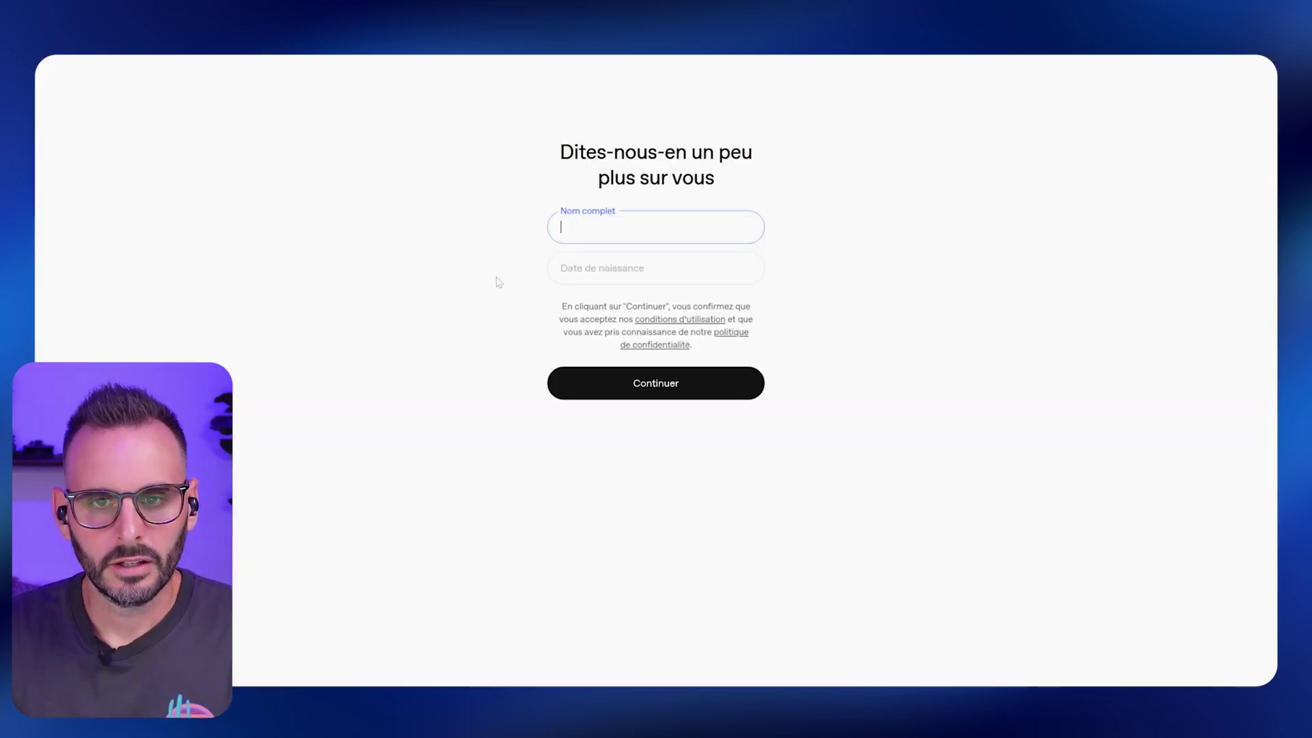
# Complete the profile with the full name Build Up and a birth date.
pyautogui.write('Build Up')
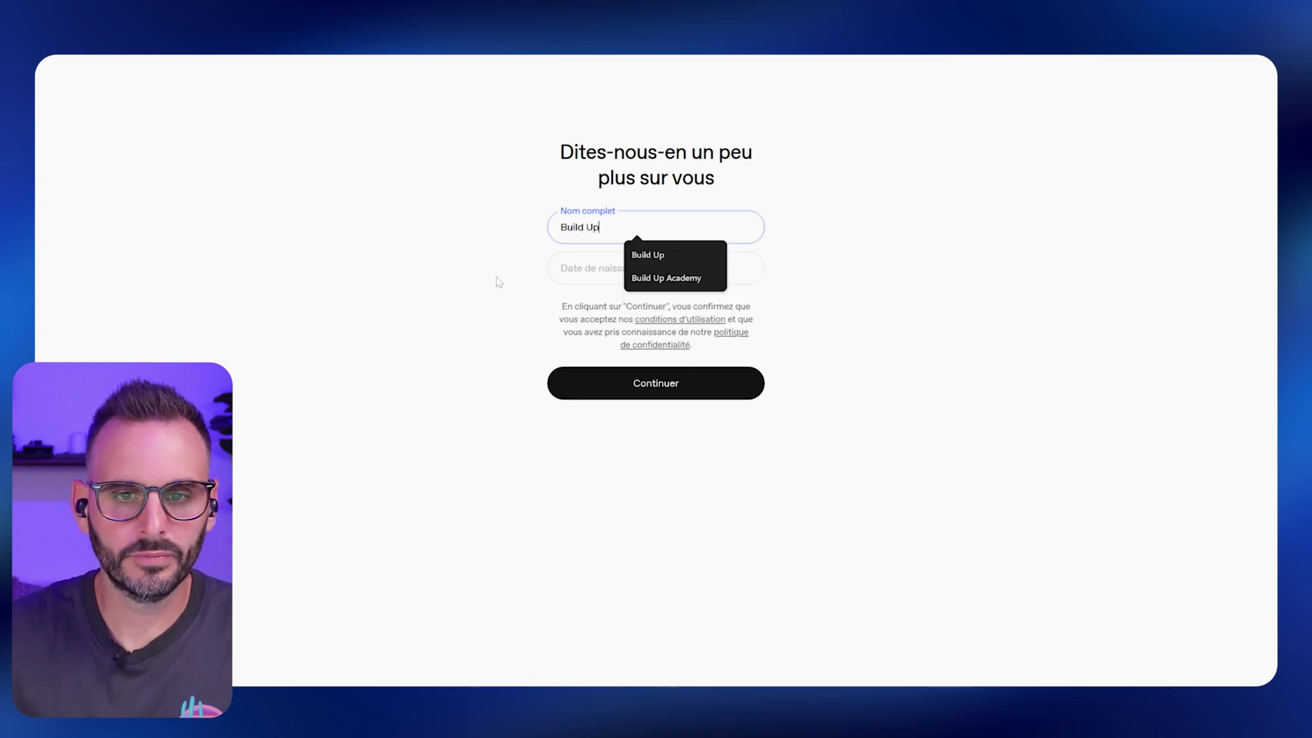
pyautogui.press('Tab')
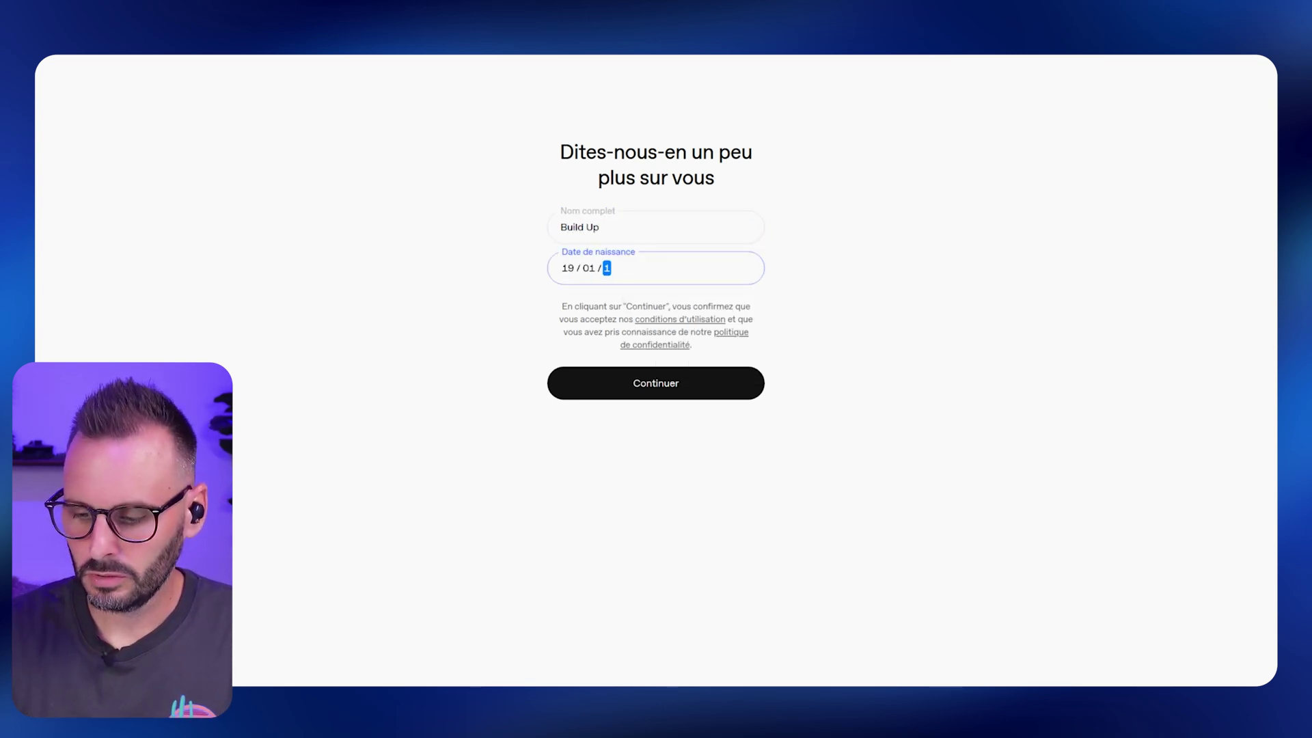
pyautogui.click(661, 385)
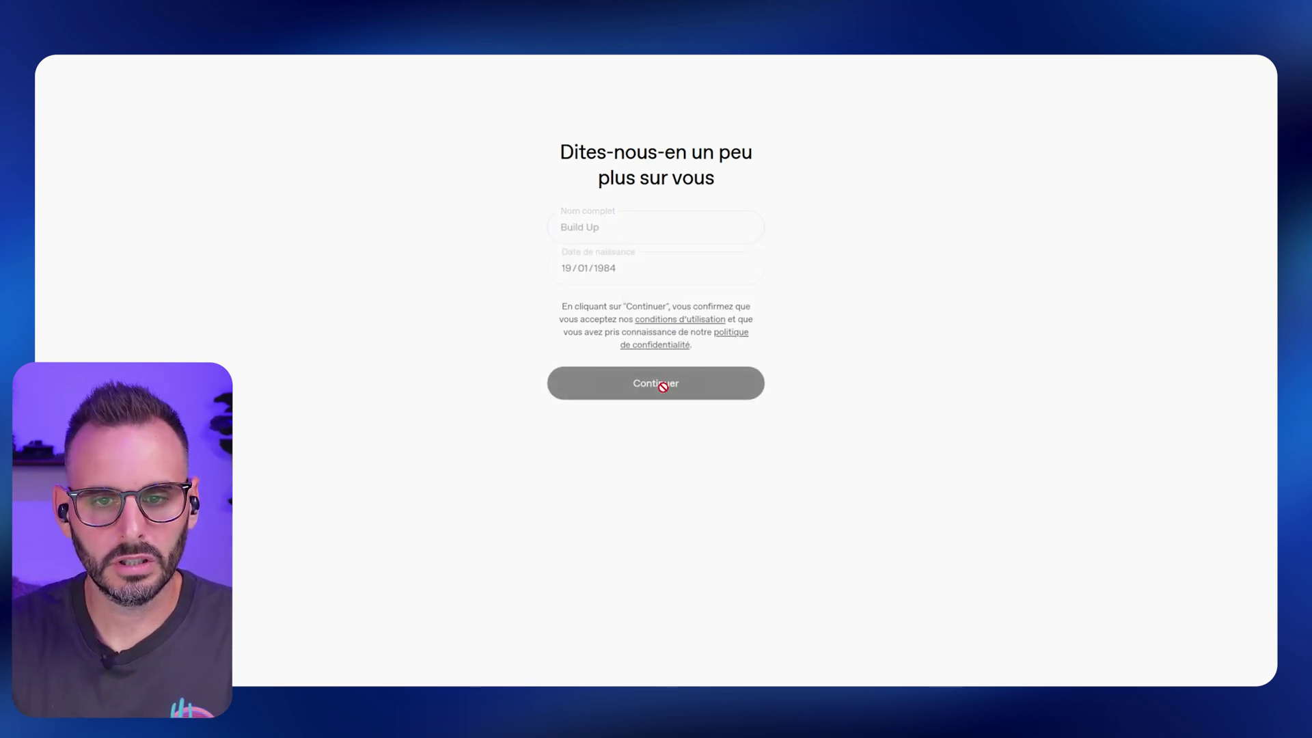
# Create the Build Up organization, describing yourself as Not technical.
pyautogui.write('Bui')
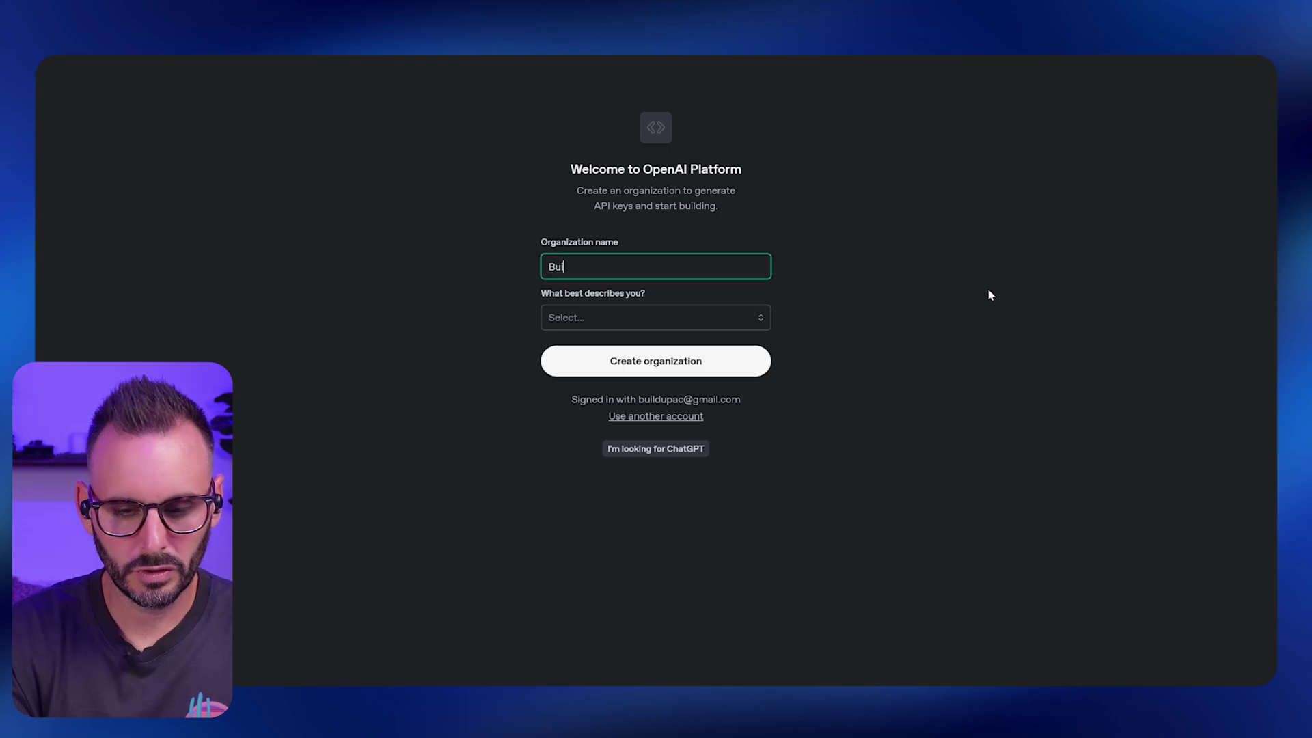
pyautogui.write('ld Up')
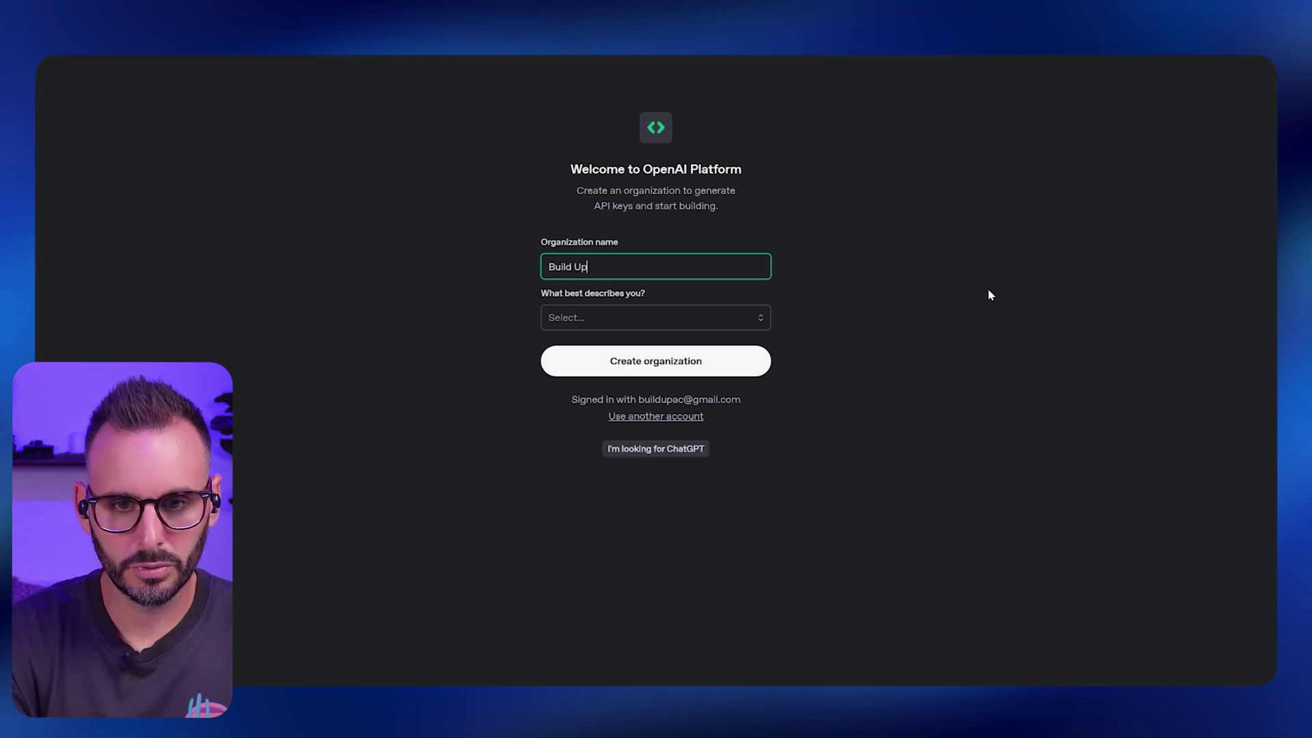
pyautogui.press('Tab')
pyautogui.click(667, 313)
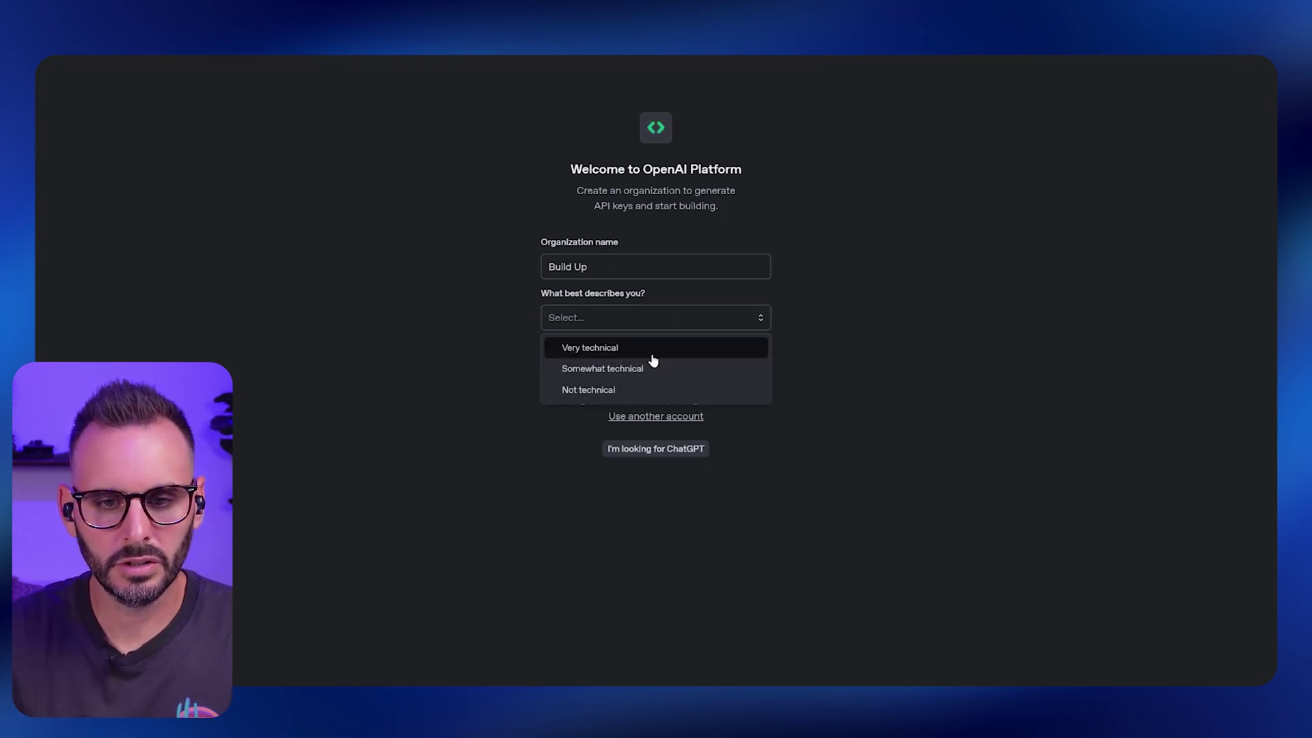
pyautogui.click(617, 389)
pyautogui.click(623, 367)
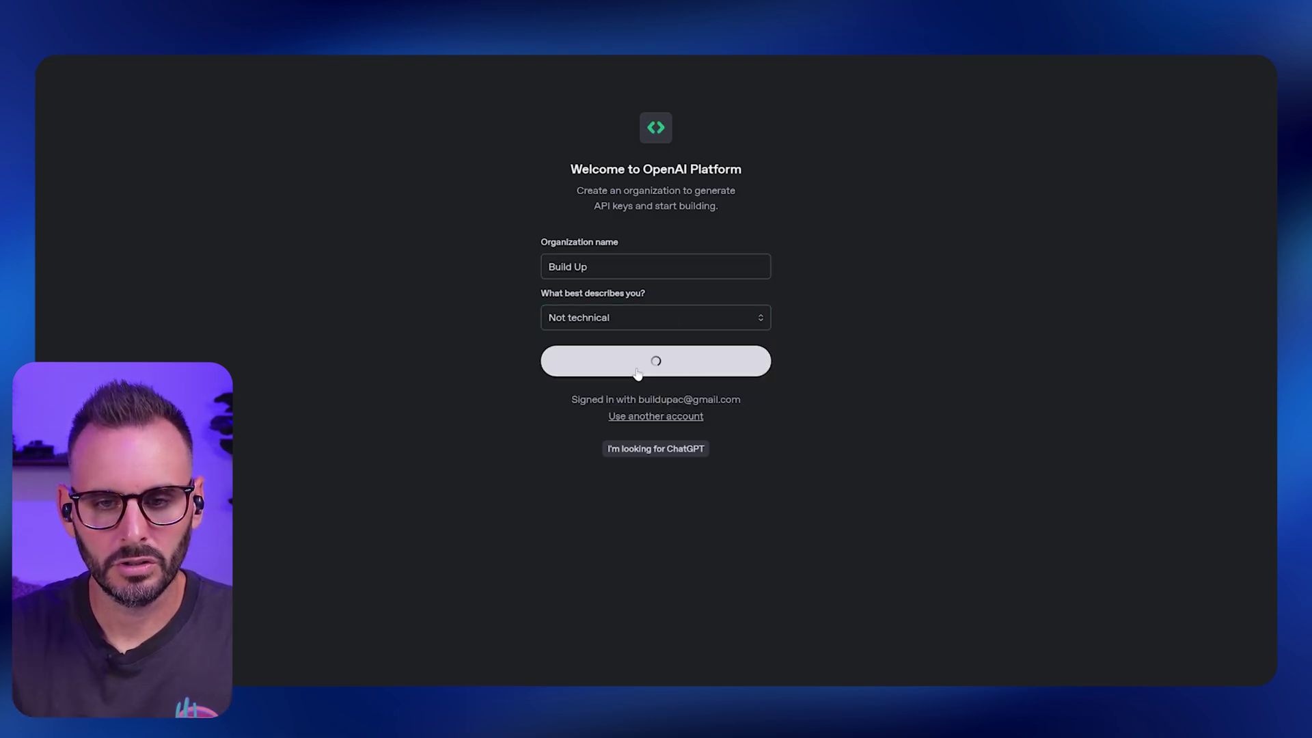
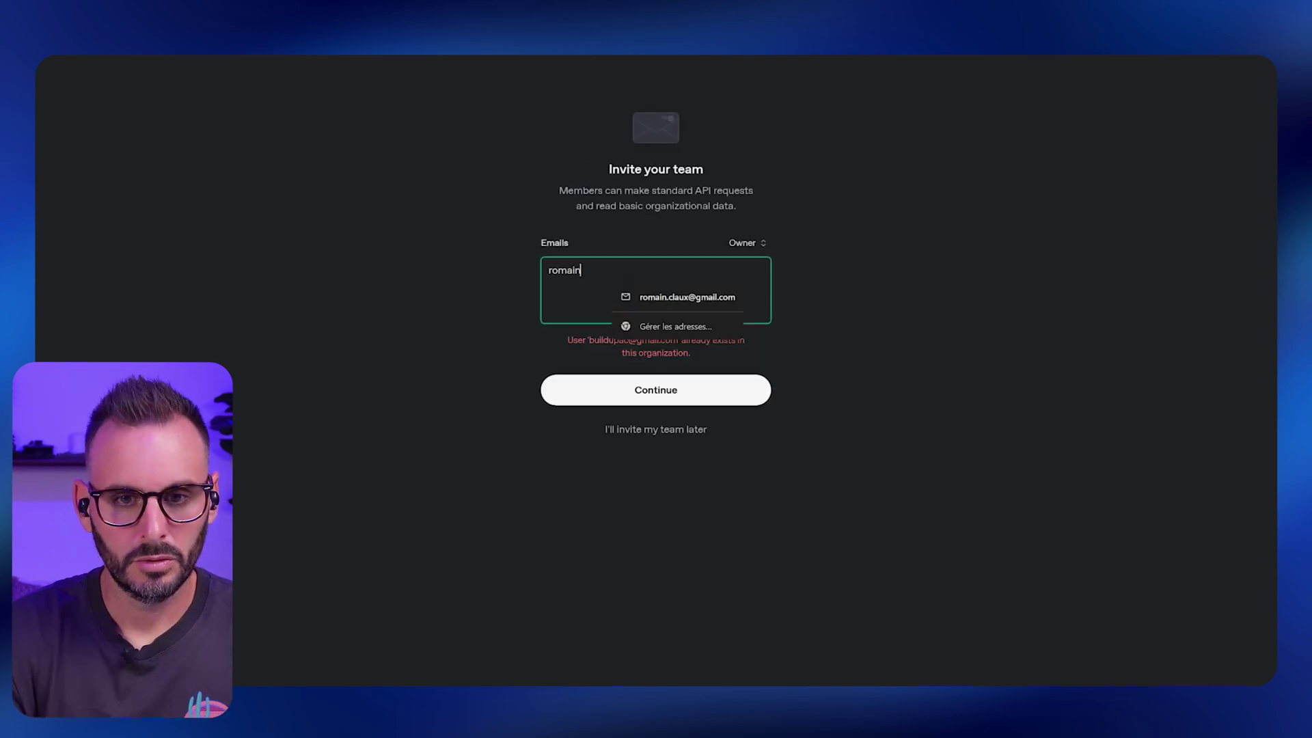
# Invite a teammate by e-mail and continue to the first API key step.
pyautogui.click(673, 296)
pyautogui.click(674, 396)
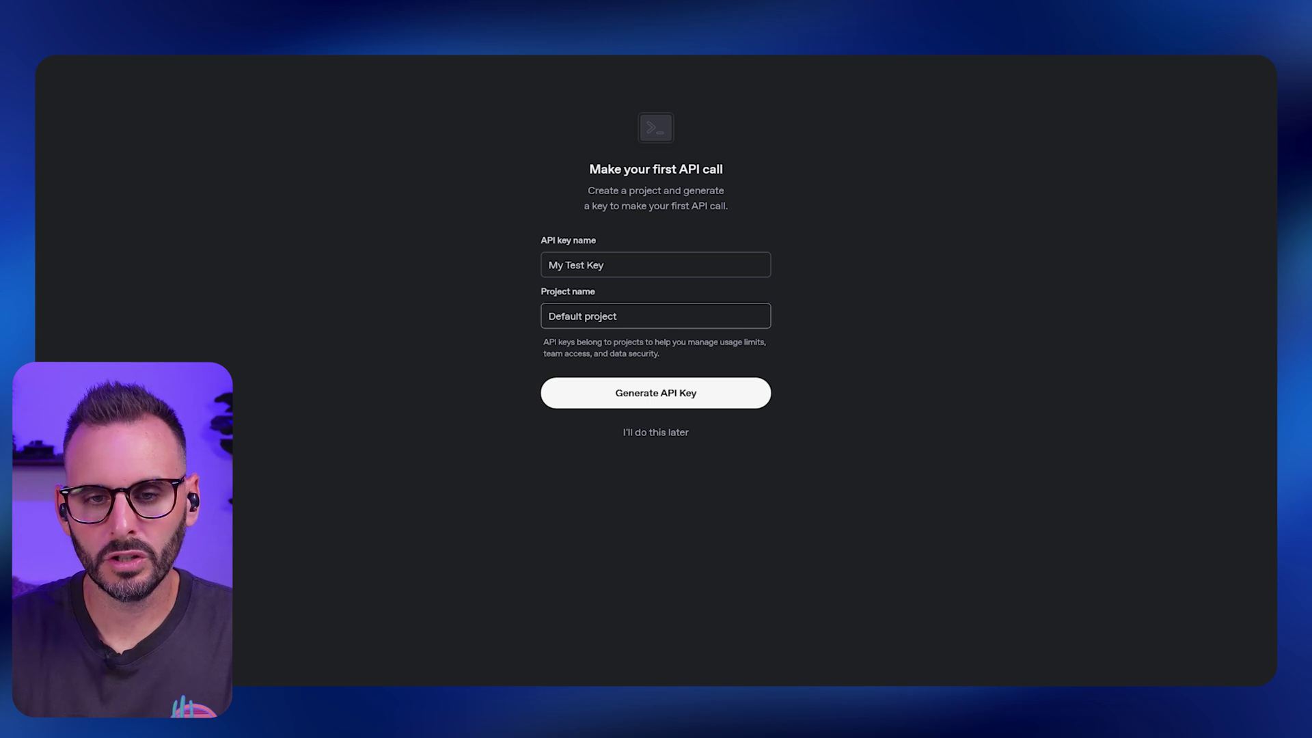
# Rename the key to 'API MAKE OPEN AI', generate it and copy the secret key.
pyautogui.moveTo(608, 265); pyautogui.dragTo(511, 256)
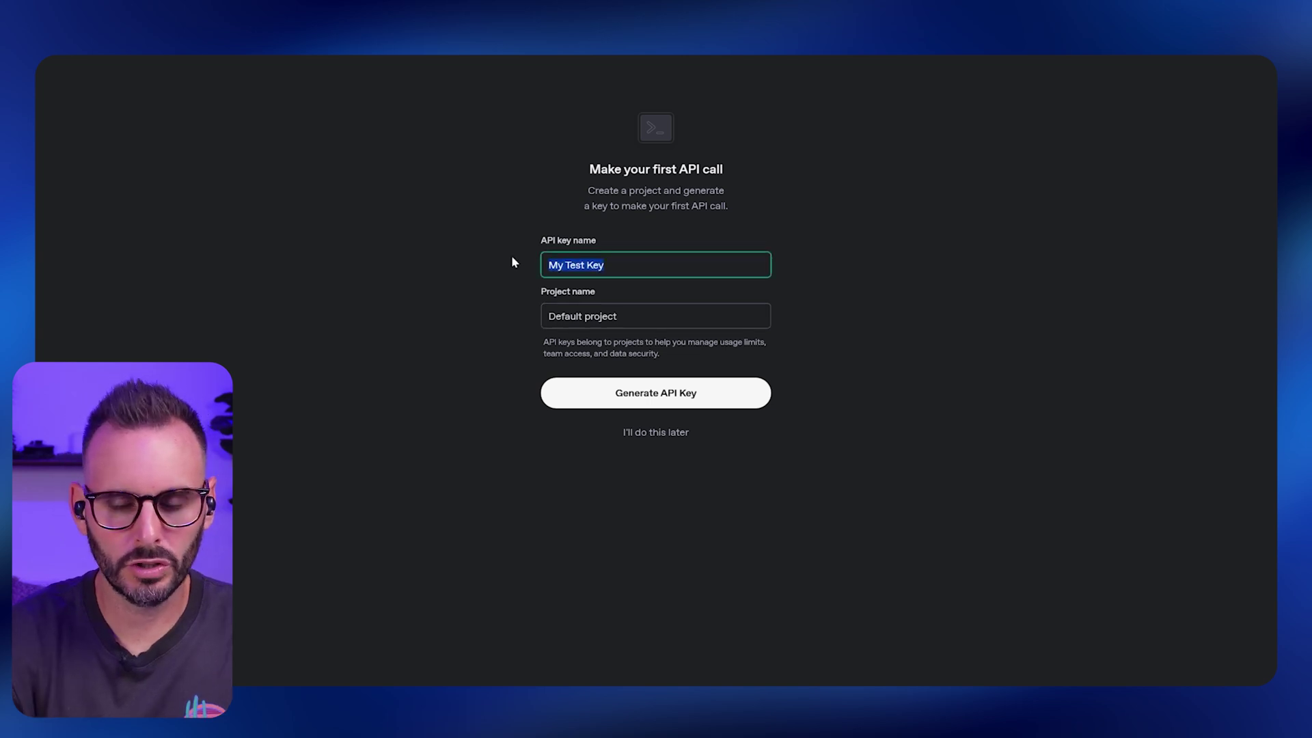
pyautogui.write('A')
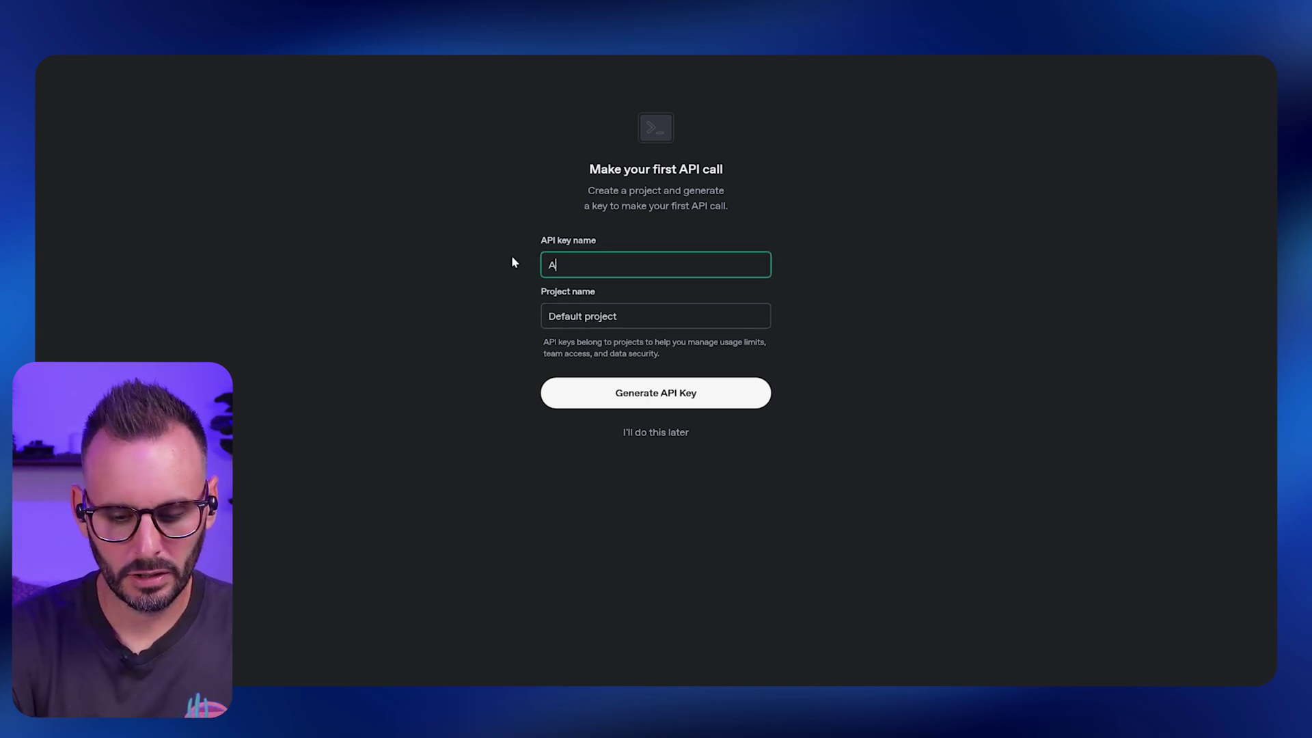
pyautogui.write('PI MAKE OPEN A')
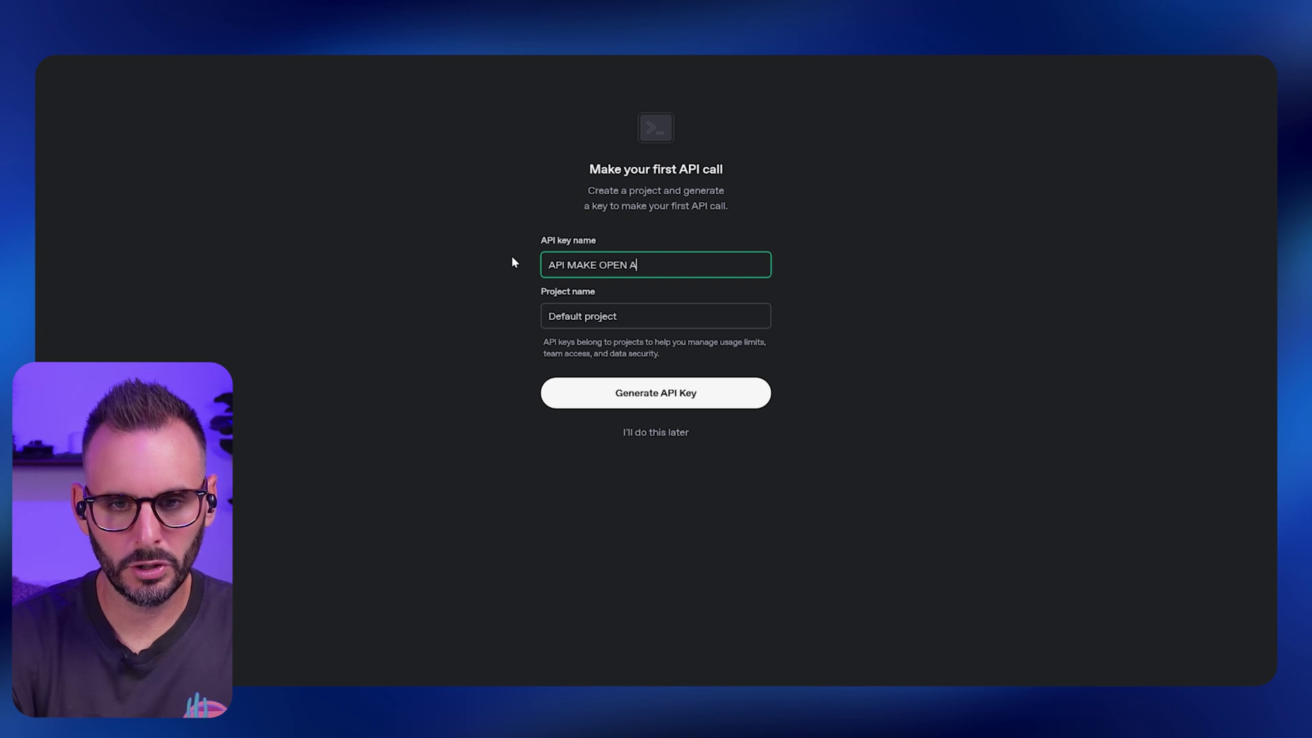
pyautogui.write('I')
pyautogui.press('Return')
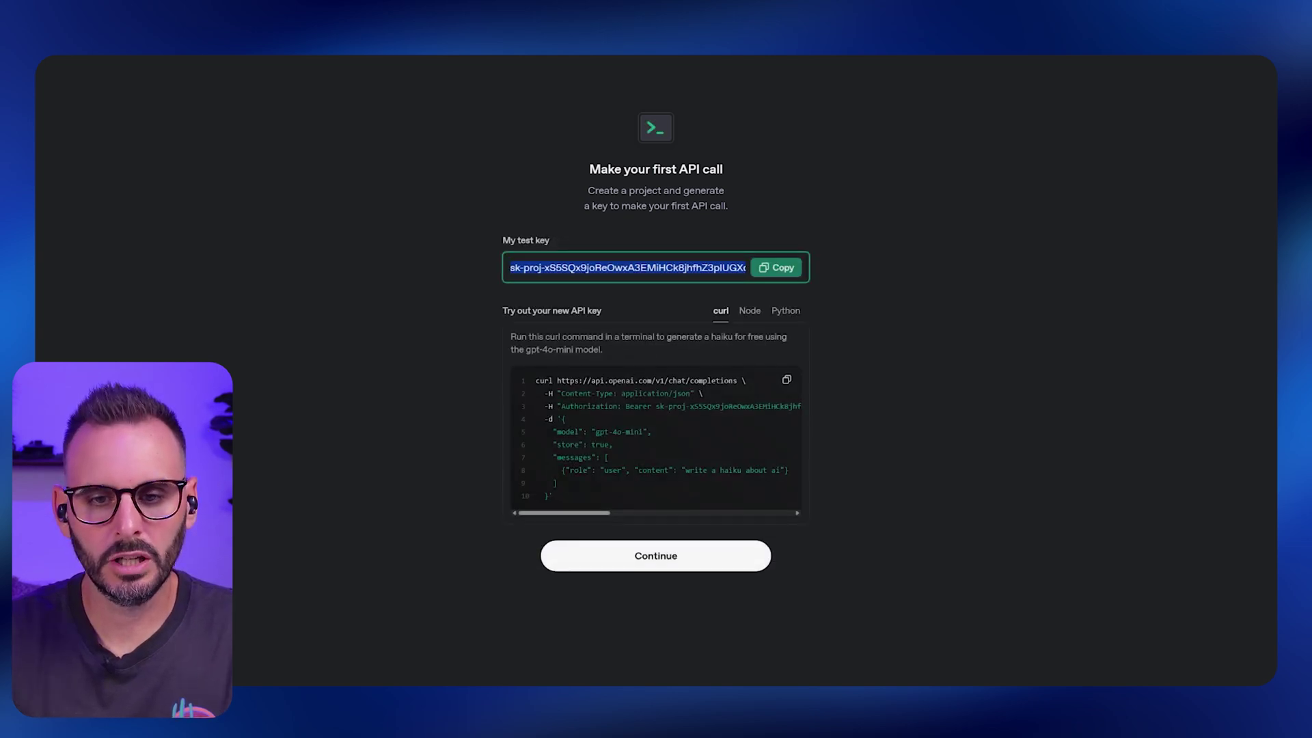
pyautogui.click(776, 267)
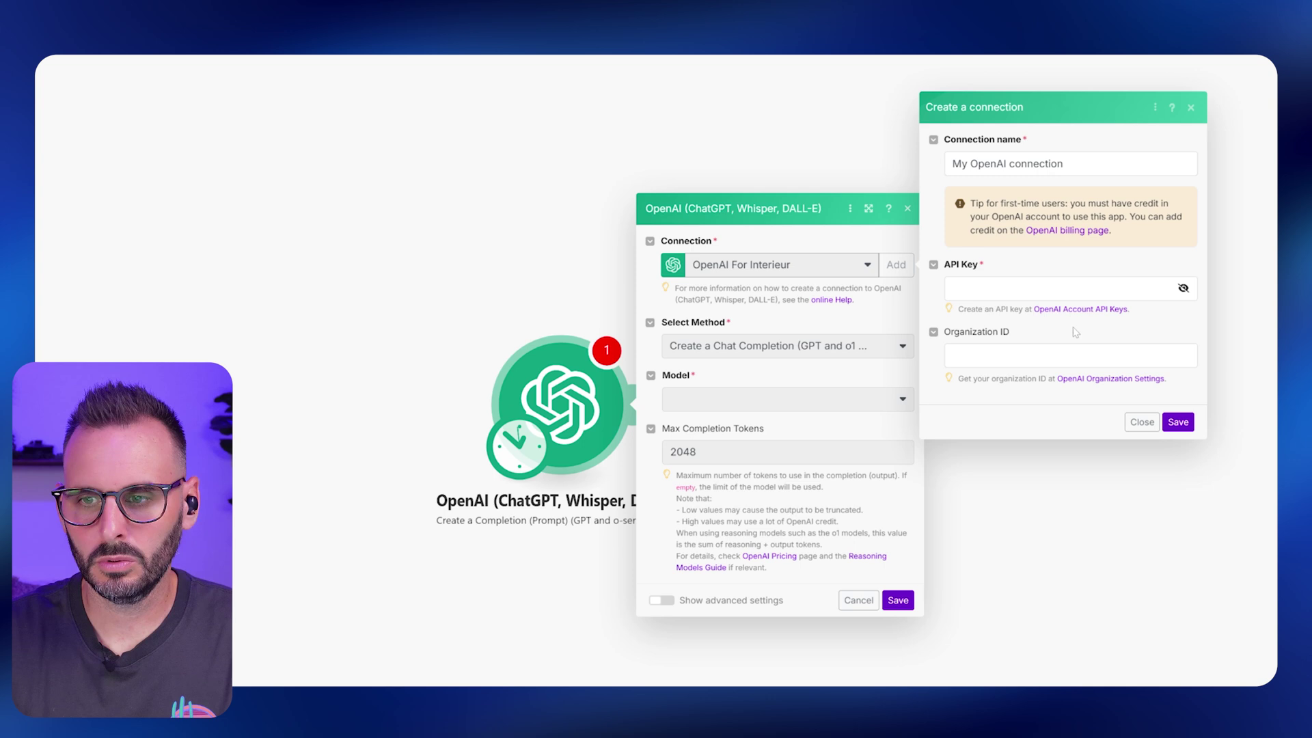
pyautogui.click(1066, 288)
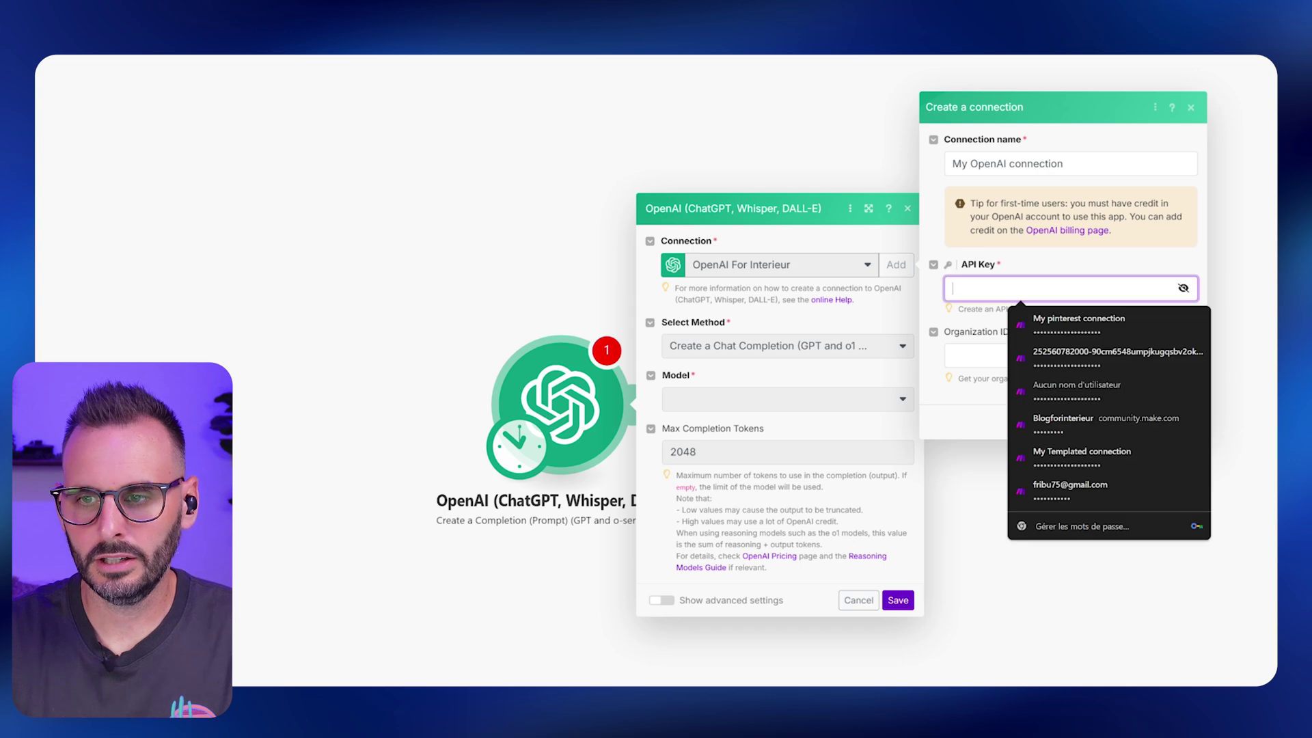
# Paste the API key into the Make connection and start buying API credits by card.
pyautogui.hotkey('ctrl', 'v')
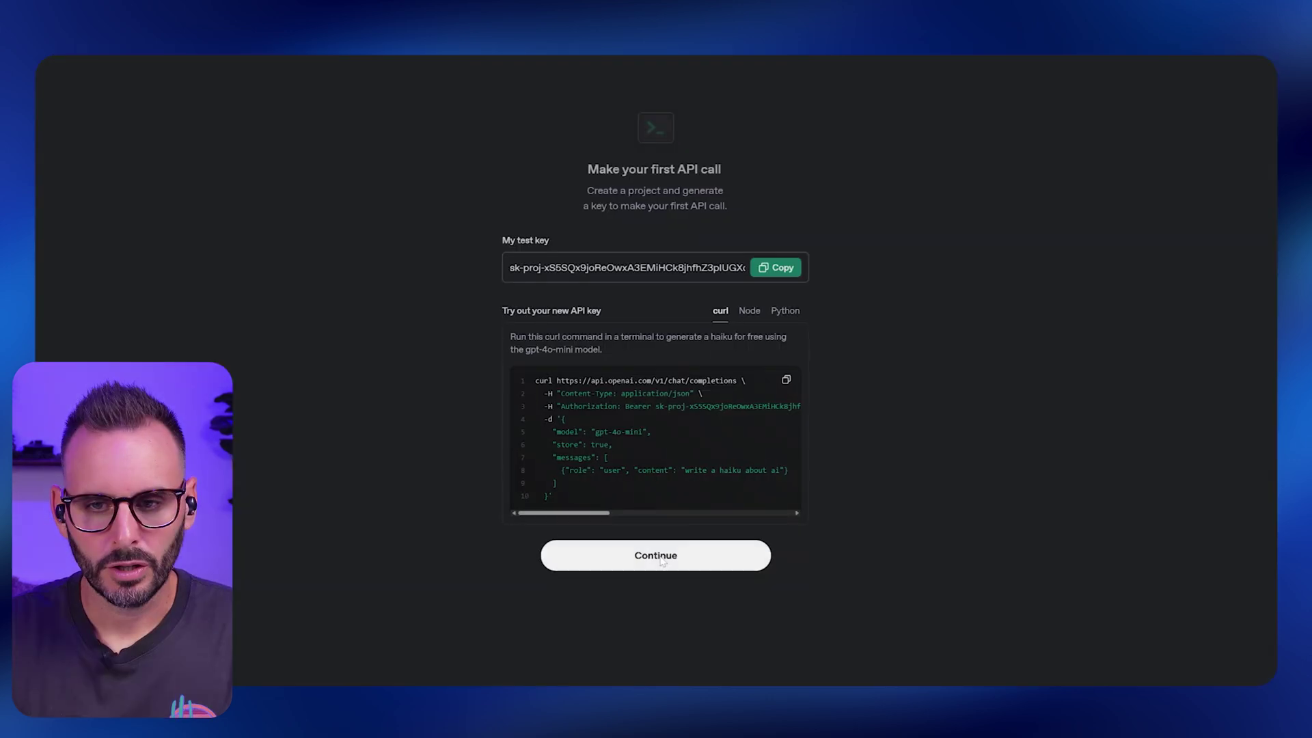
pyautogui.click(658, 555)
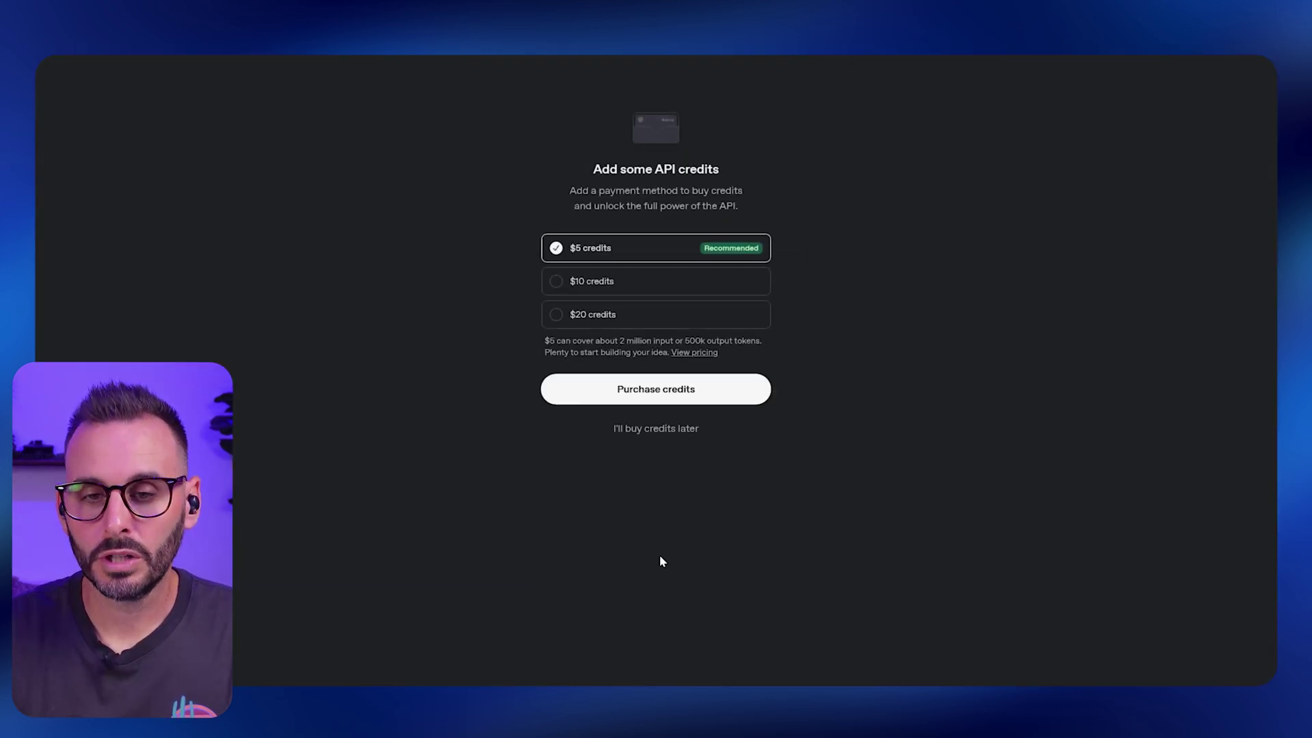
pyautogui.click(663, 390)
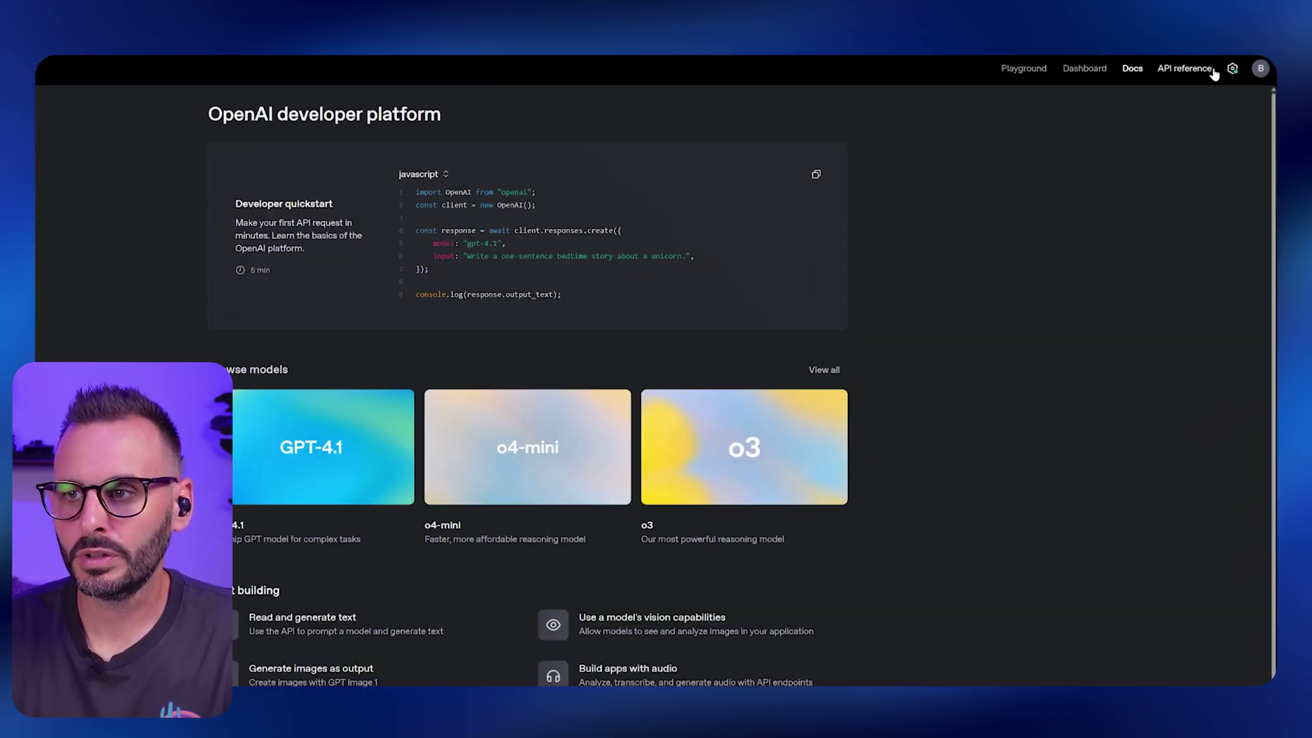
# Copy the Organization ID from OpenAI's organization settings into the Make connection.
pyautogui.click(1232, 69)
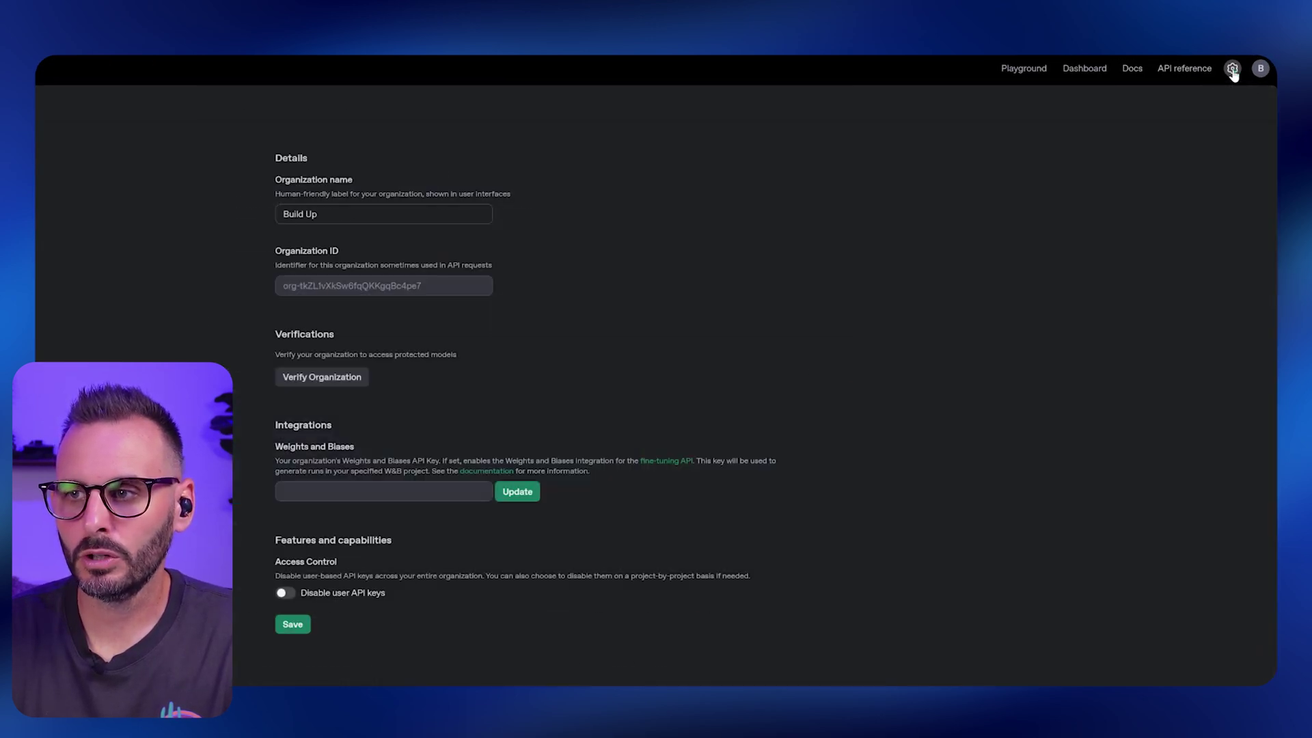
pyautogui.moveTo(448, 287); pyautogui.dragTo(272, 291)
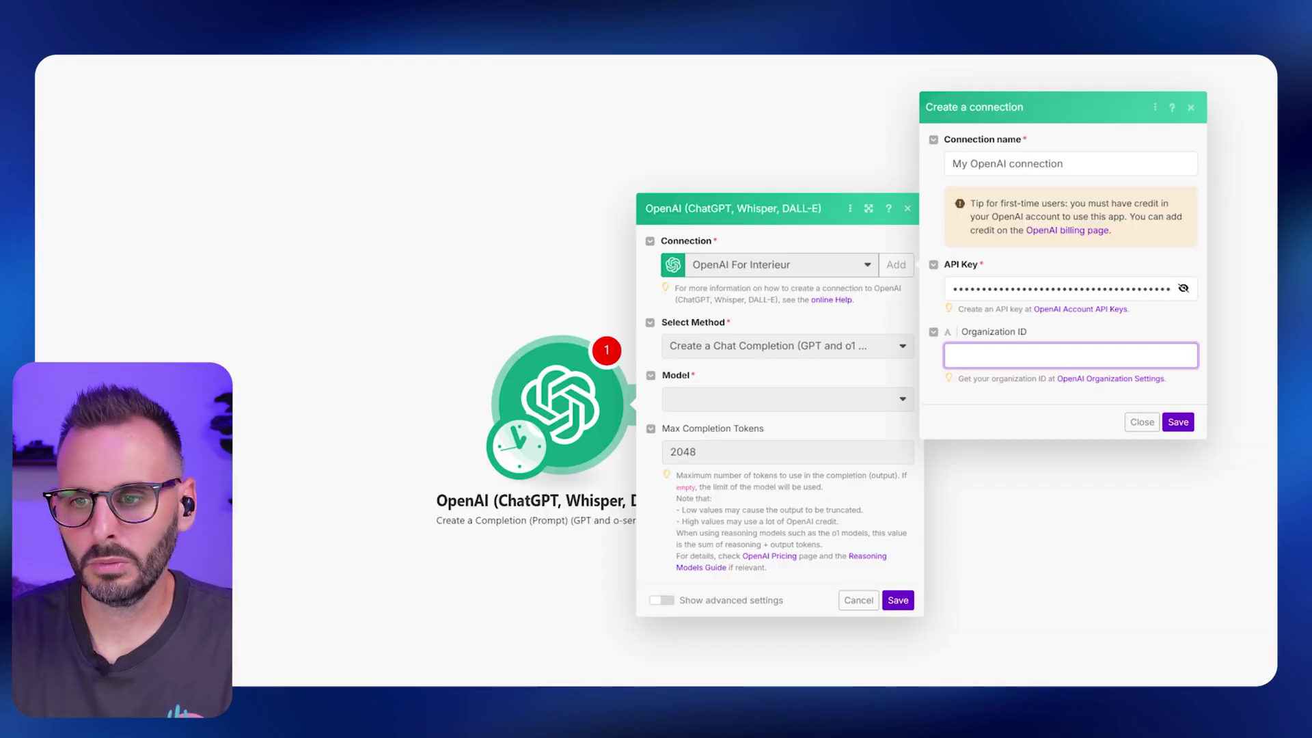
pyautogui.hotkey('ctrl', 'v')
# Save the OpenAI connection and keep GPT-4o as the module's model.
pyautogui.click(1178, 422)
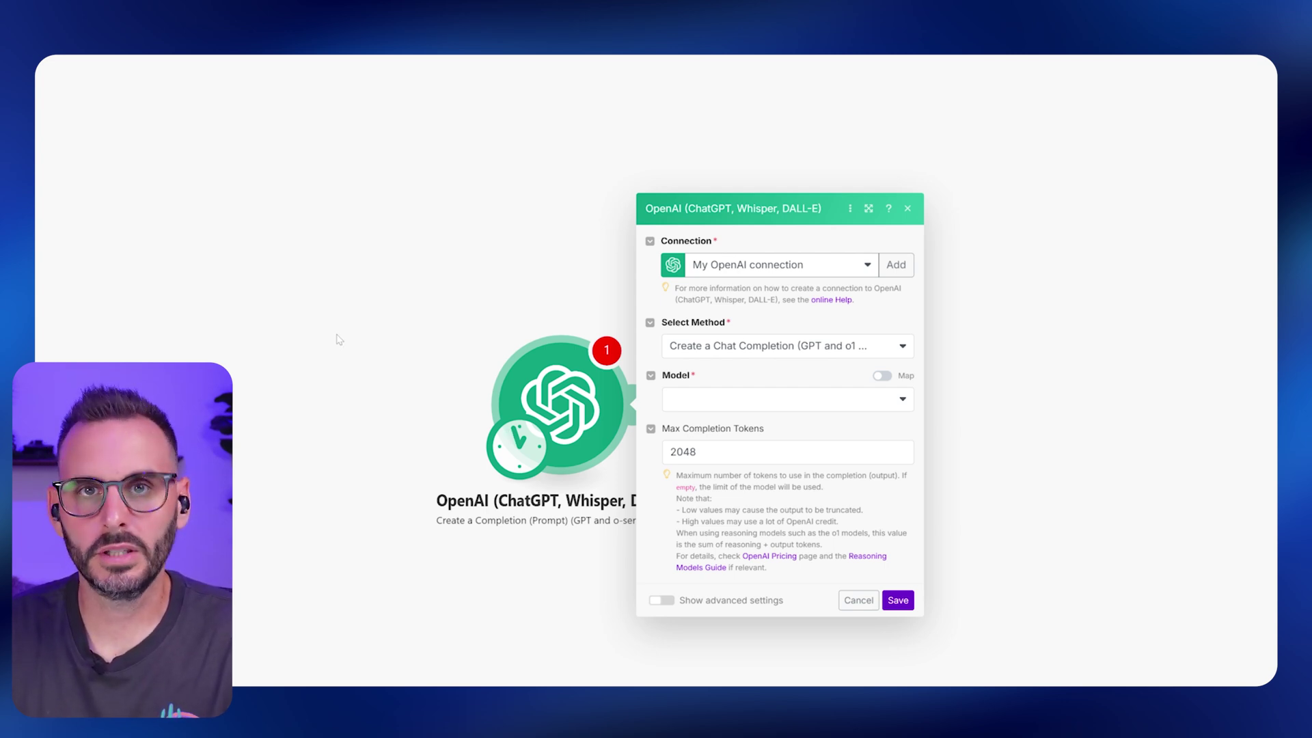
pyautogui.click(855, 399)
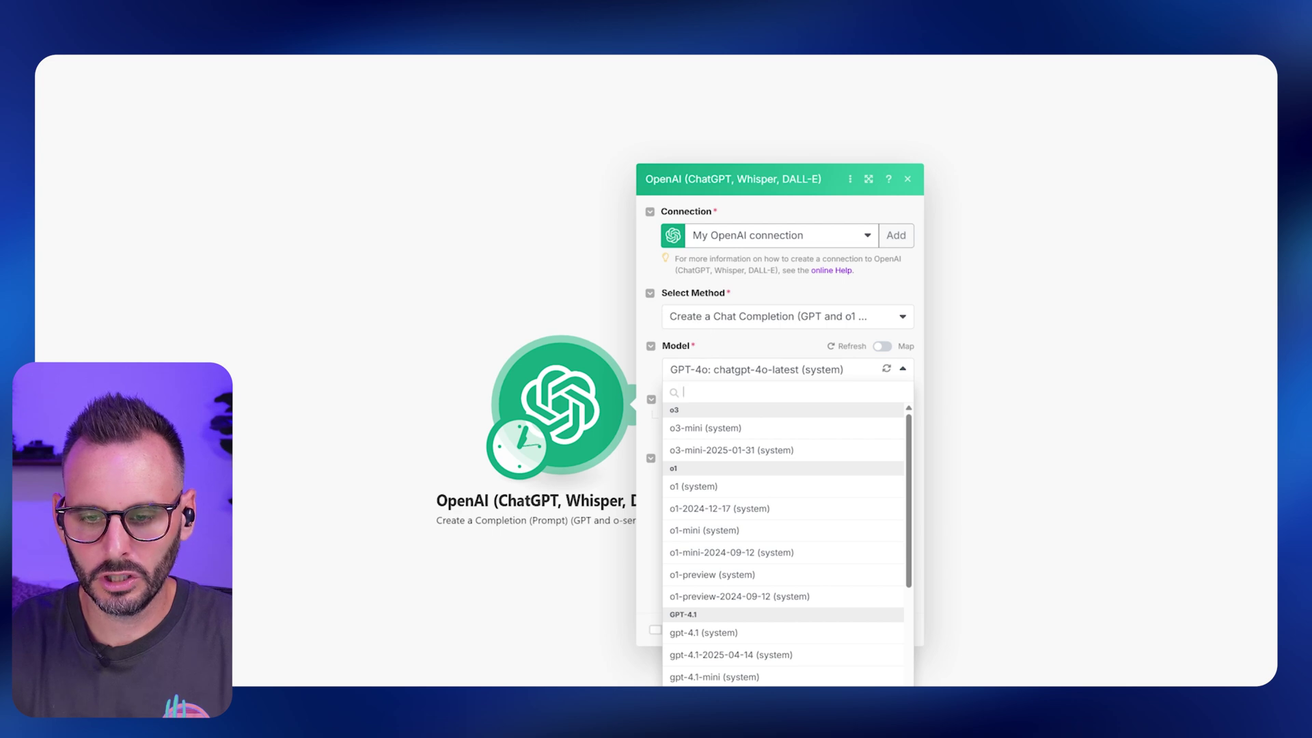
pyautogui.press('Escape')
# Add a User message asking for 3 LinkedIn post ideas promoting freelance automation in content creation.
pyautogui.click(697, 417)
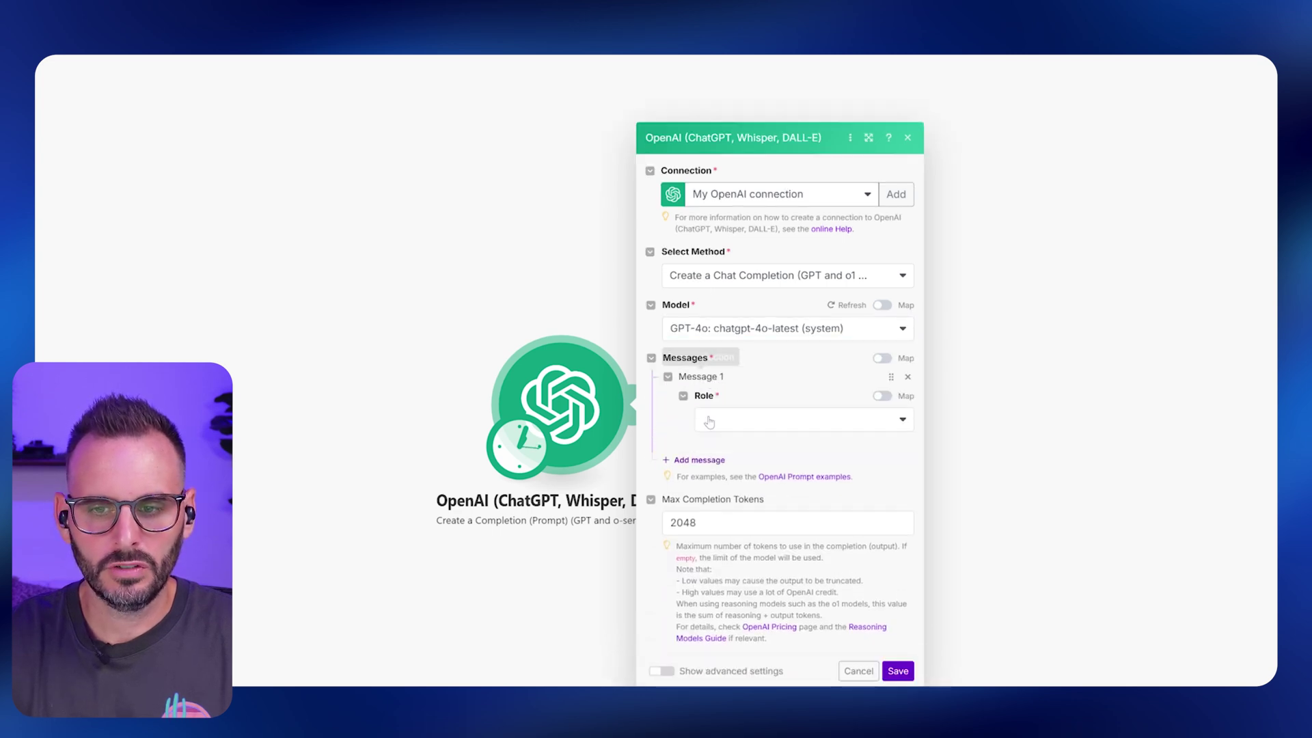
pyautogui.click(742, 420)
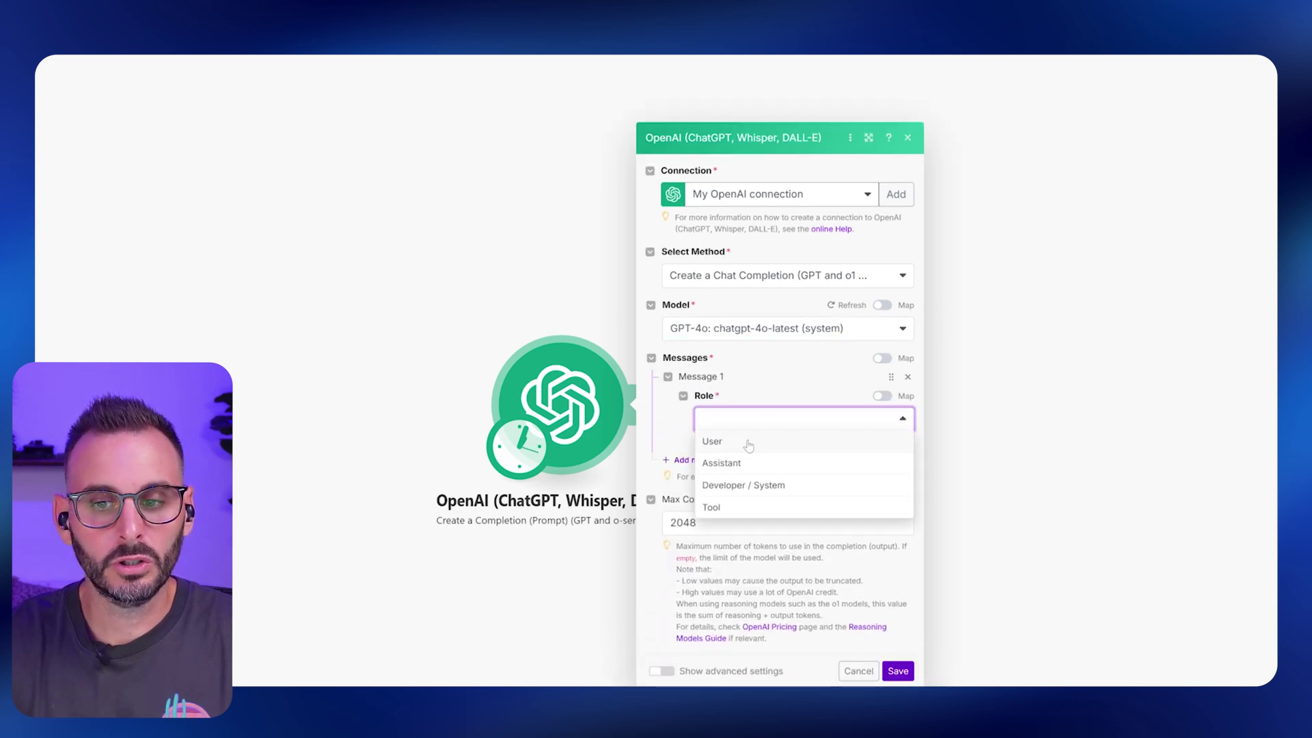
pyautogui.click(748, 441)
pyautogui.click(786, 377)
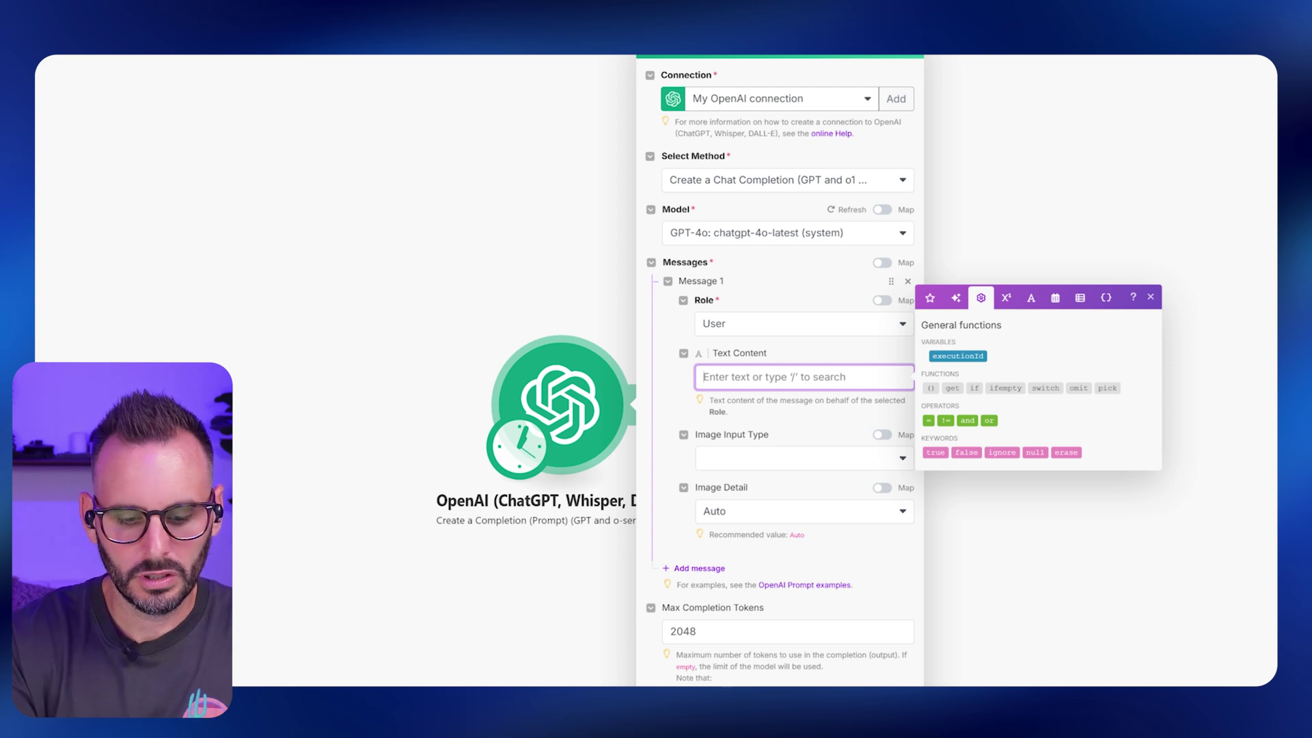
pyautogui.write('donne moi 3 idée')
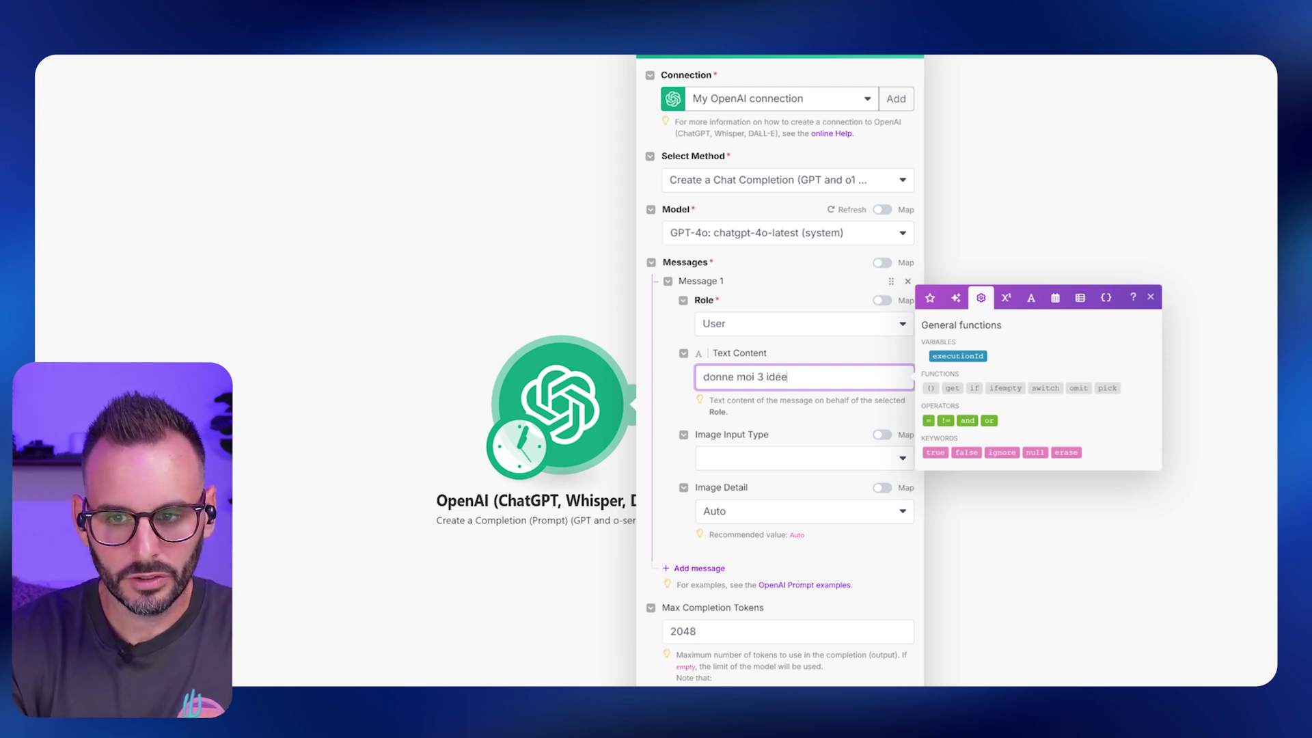
pyautogui.write('s de post link')
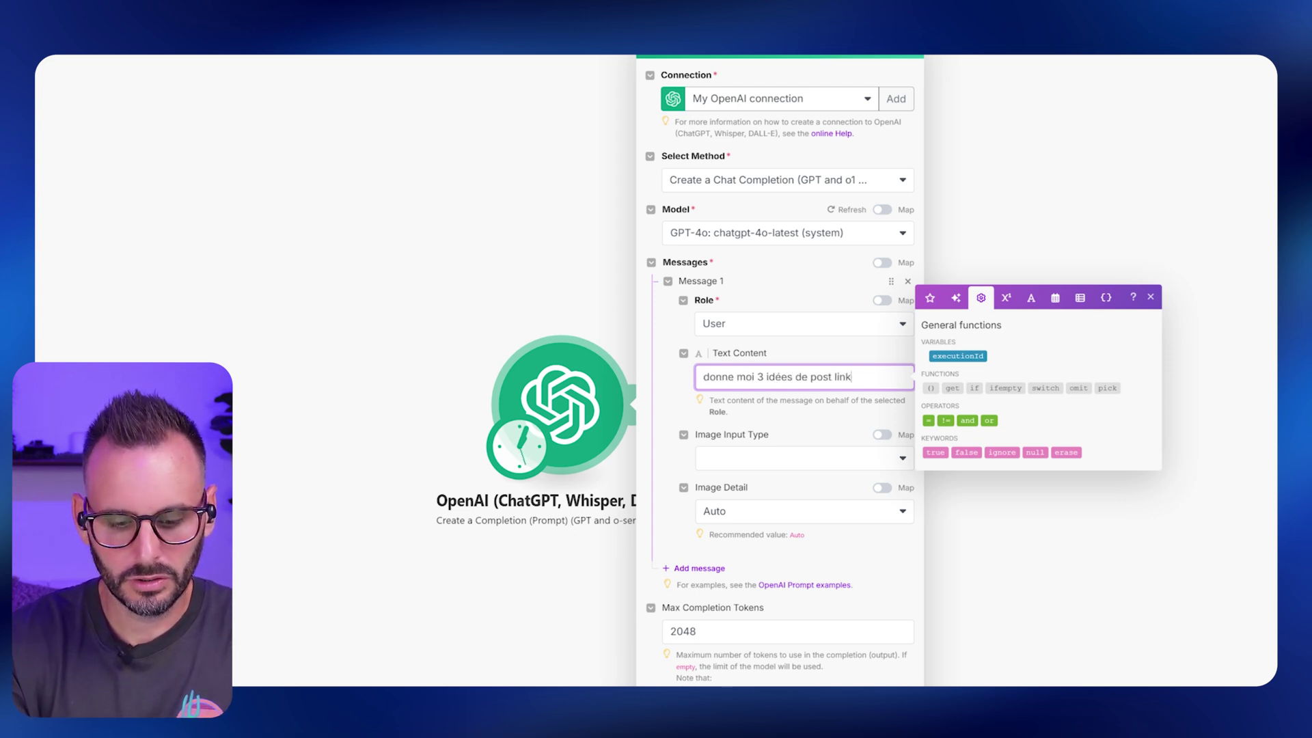
pyautogui.write('edin pour pro')
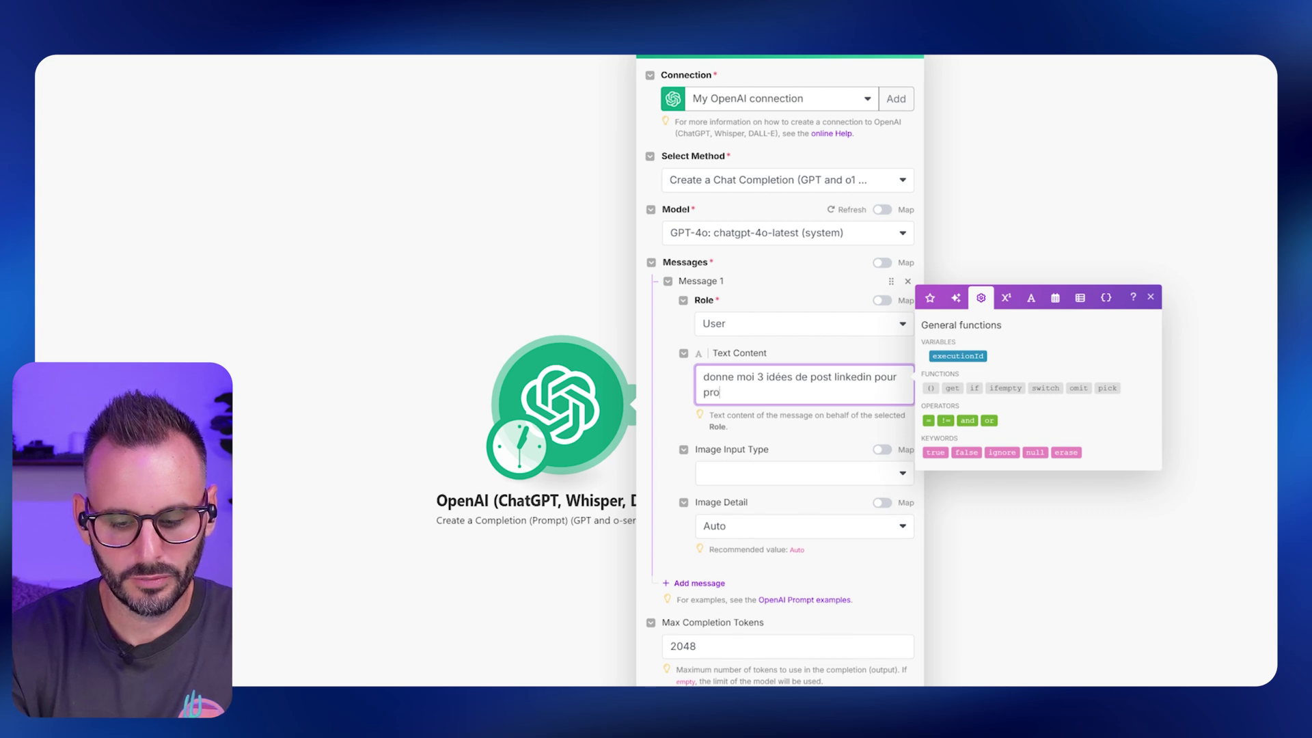
pyautogui.write('mouvoir mon activité de fre')
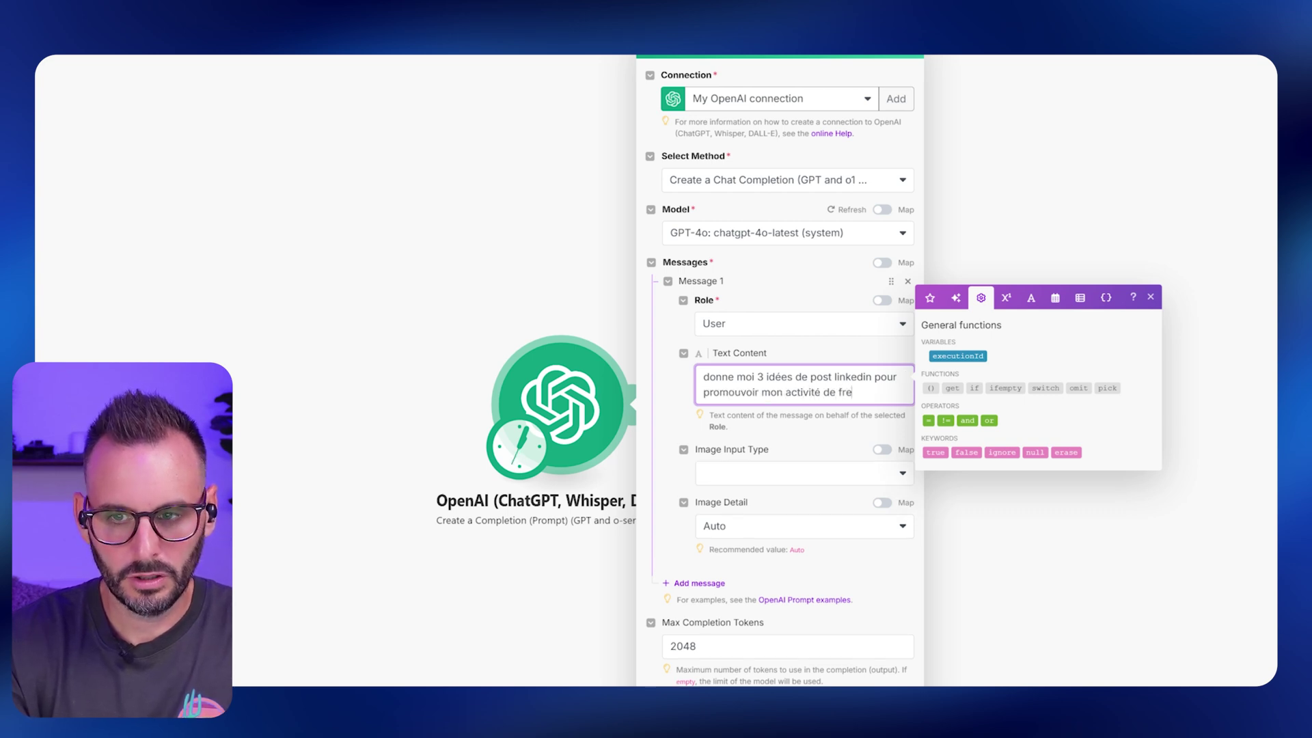
pyautogui.write('elance en automatisat')
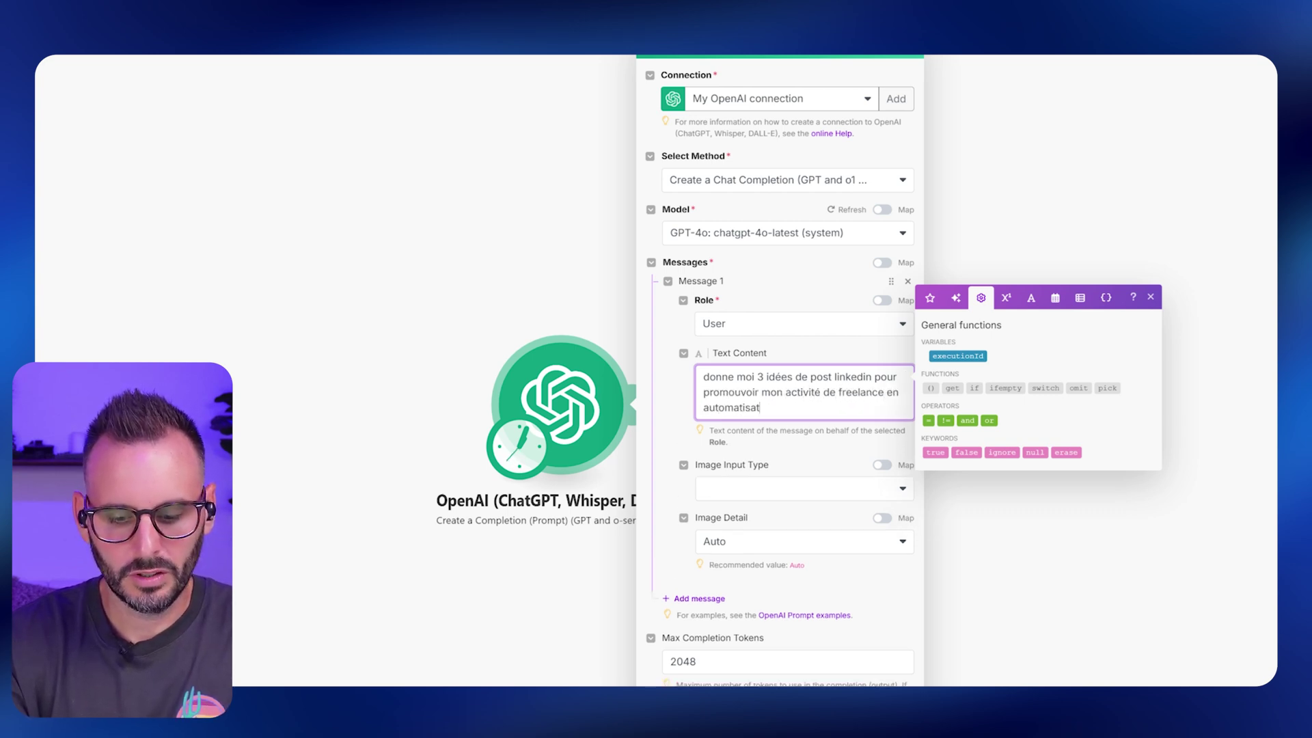
pyautogui.write('ion make spécial')
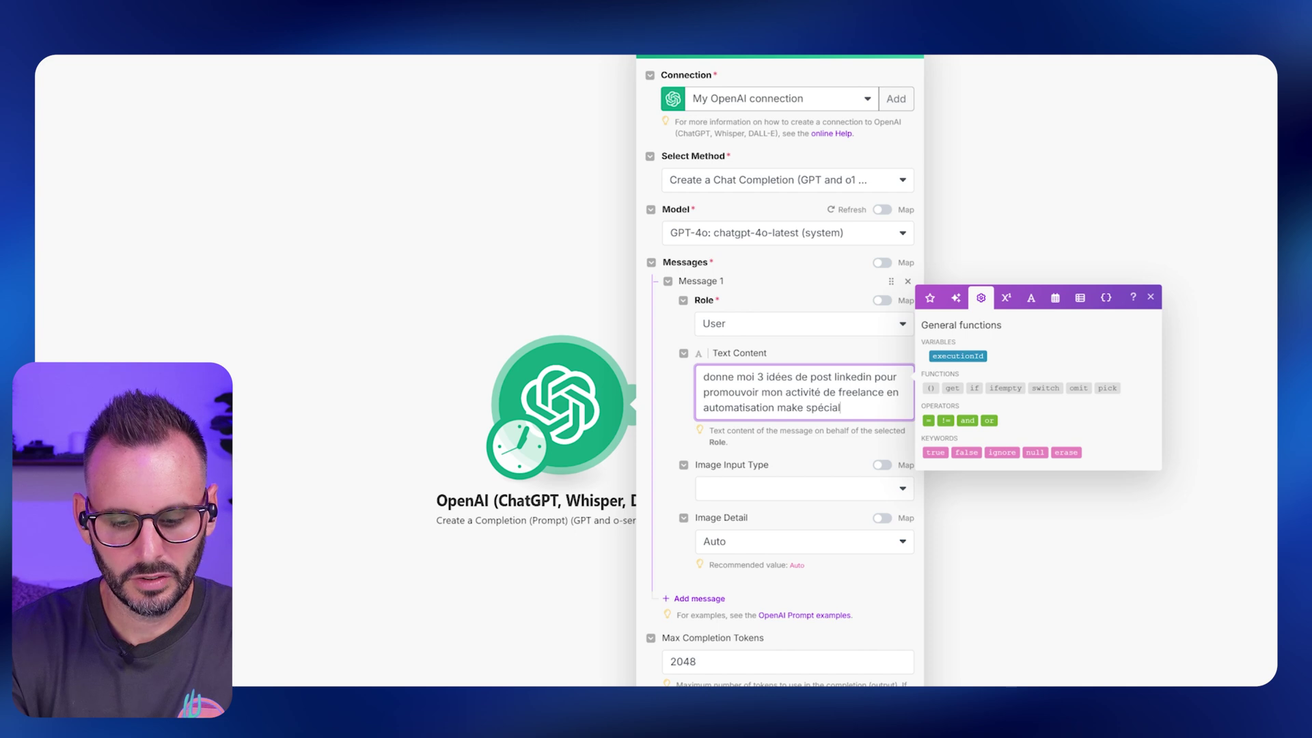
pyautogui.write('isé dans la création dez')
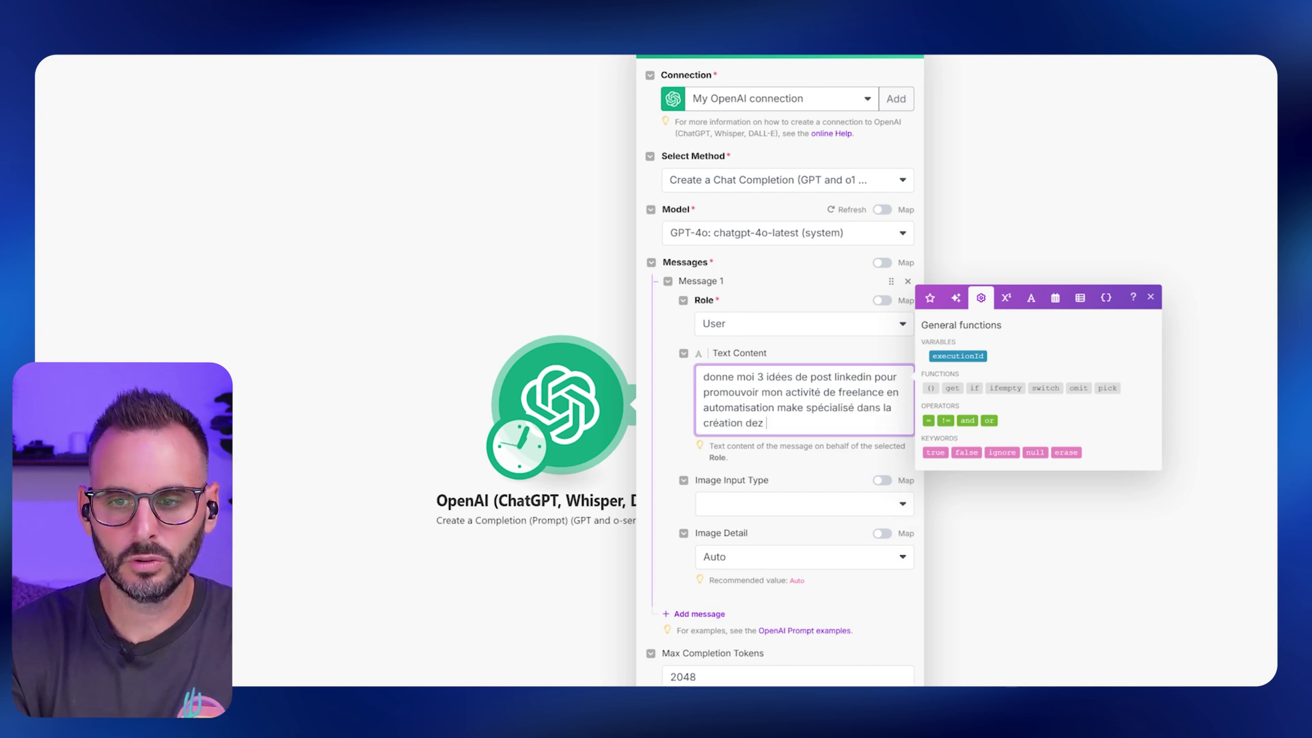
pyautogui.press('BackSpace')
pyautogui.press('BackSpace')
pyautogui.write('contenu')
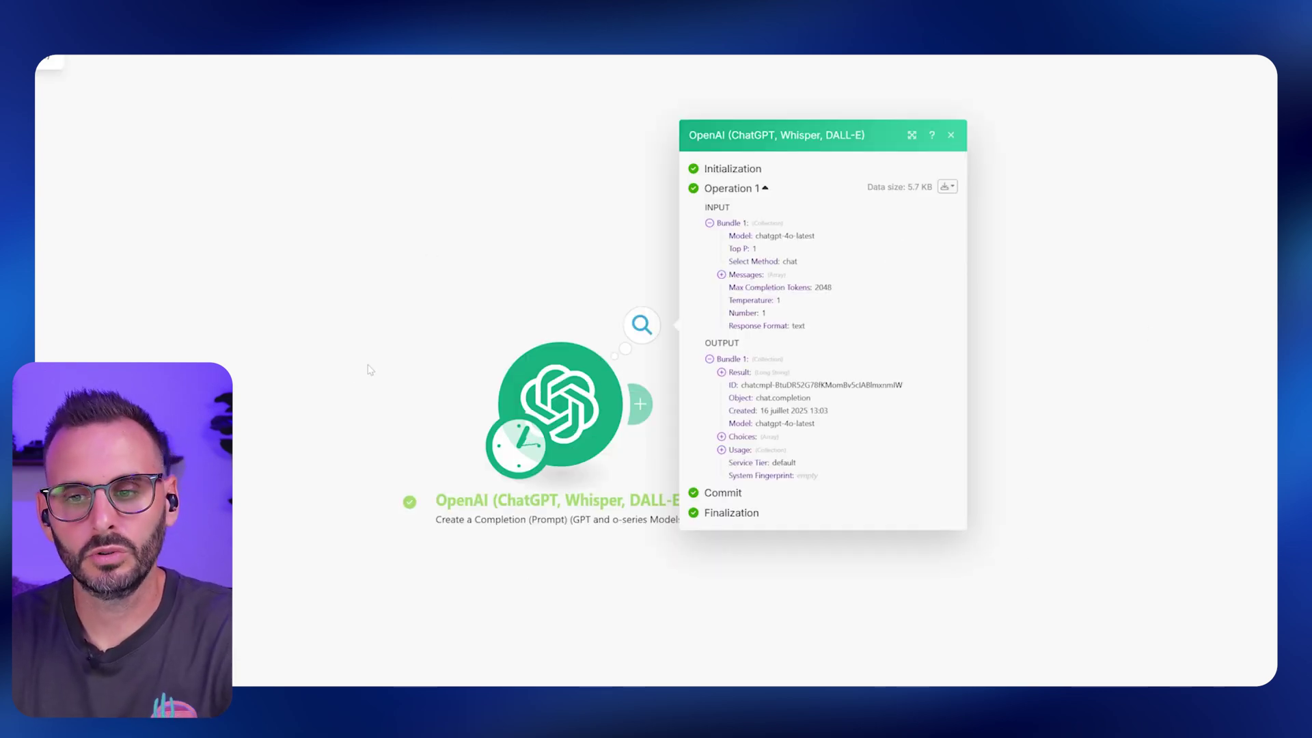
# Expand the Result output and read through the three generated LinkedIn post ideas.
pyautogui.click(722, 372)
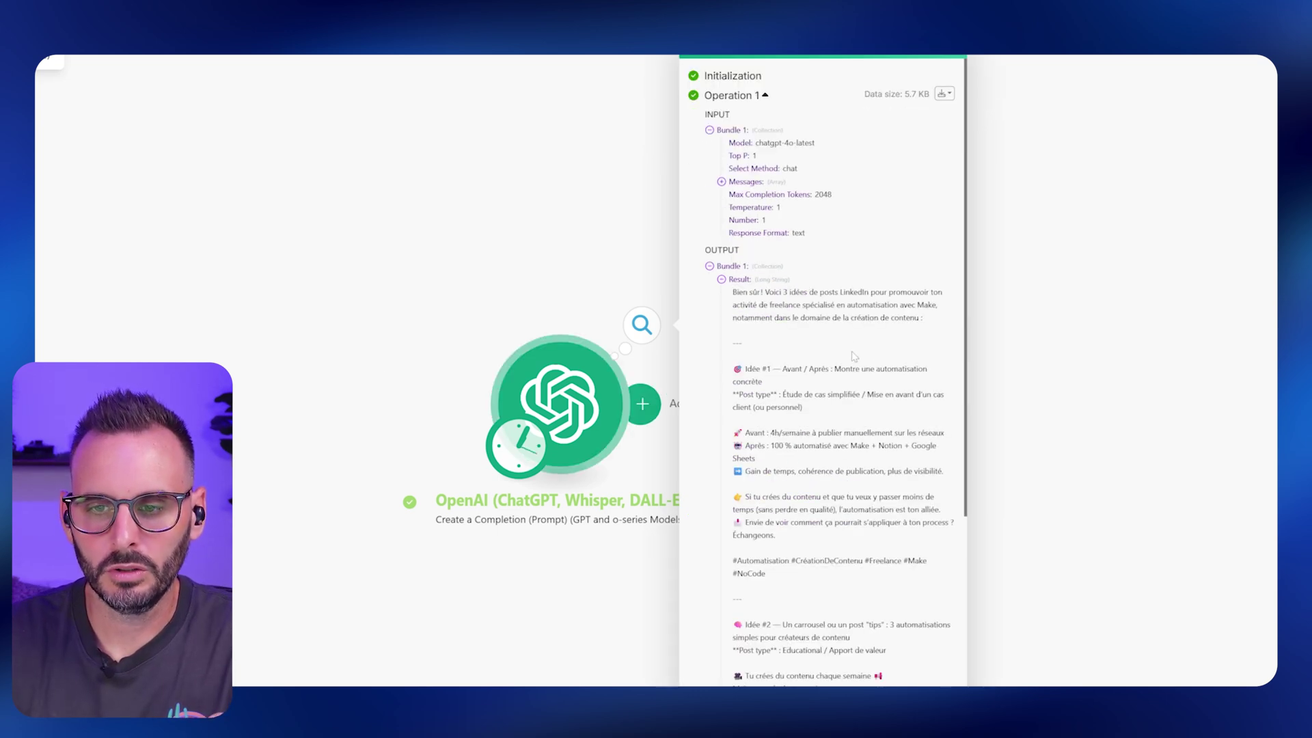
pyautogui.scroll(-10, 854, 356)
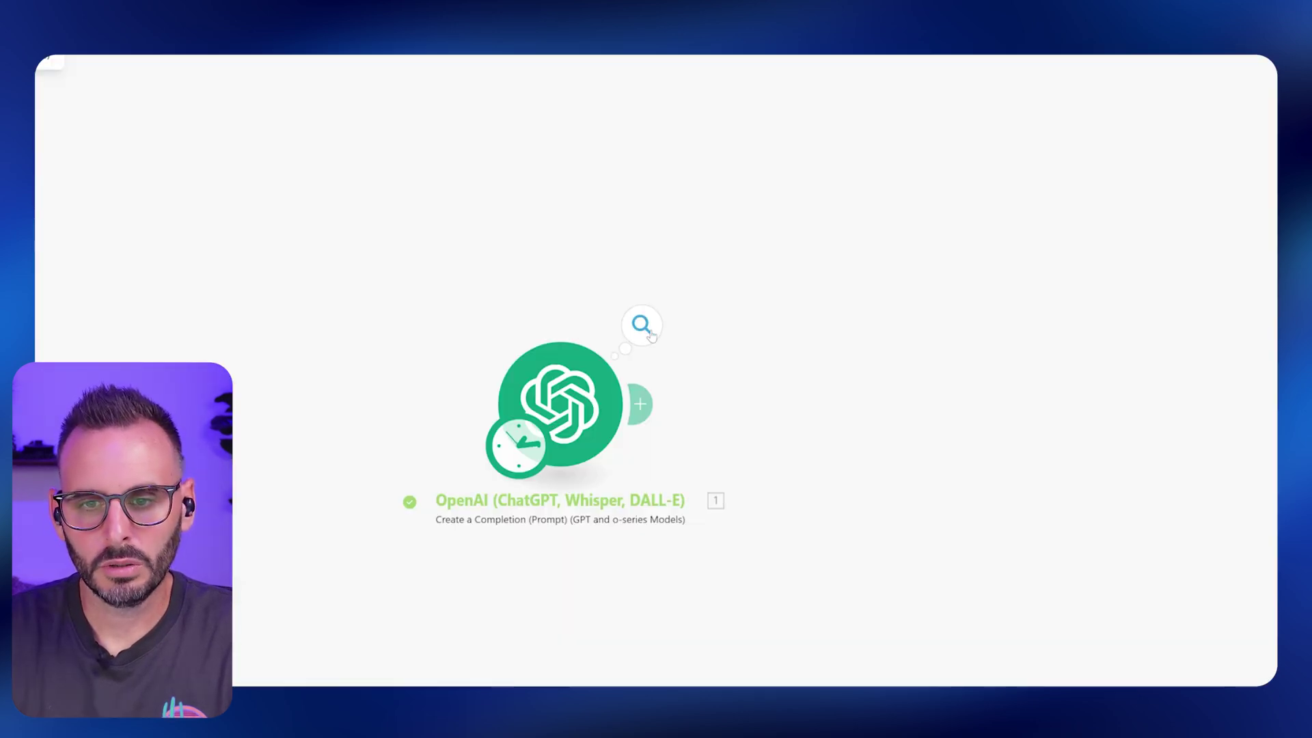
# Open the module's execution details and expand Usage and Choices to read 648 total tokens.
pyautogui.click(642, 325)
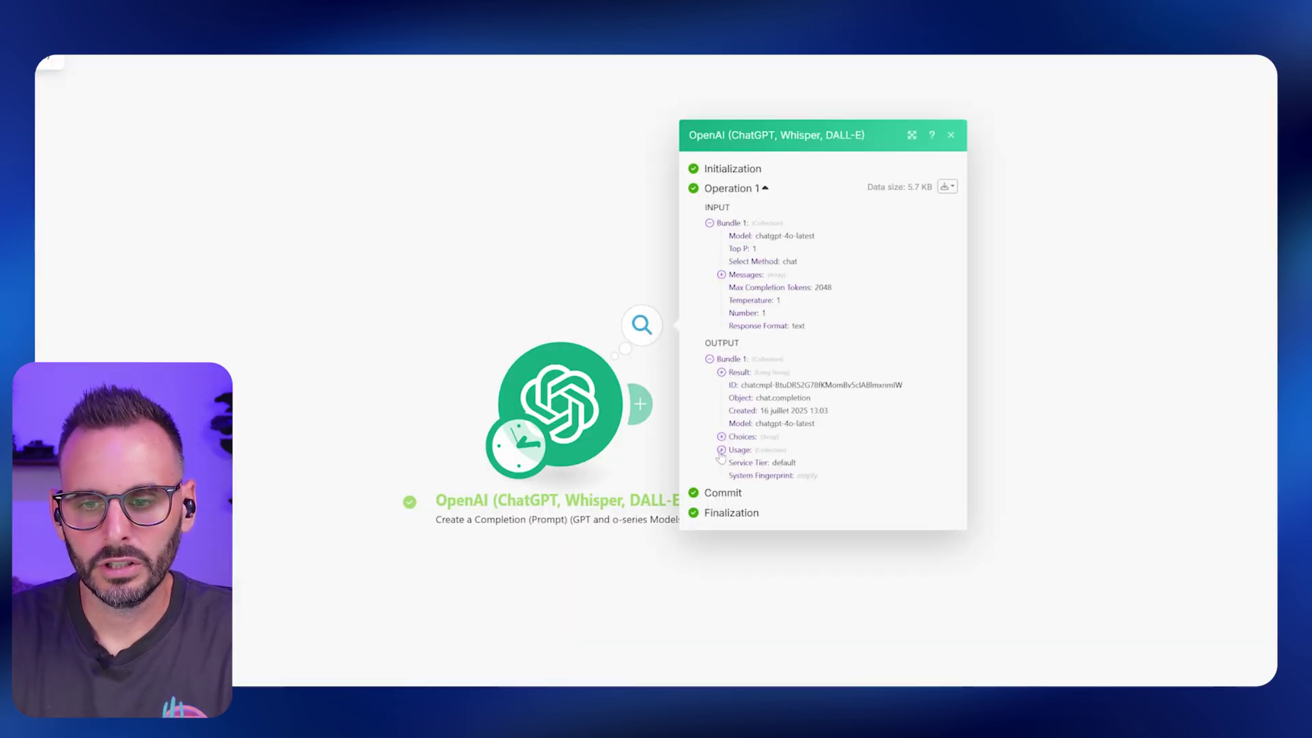
pyautogui.moveTo(699, 344); pyautogui.dragTo(745, 347)
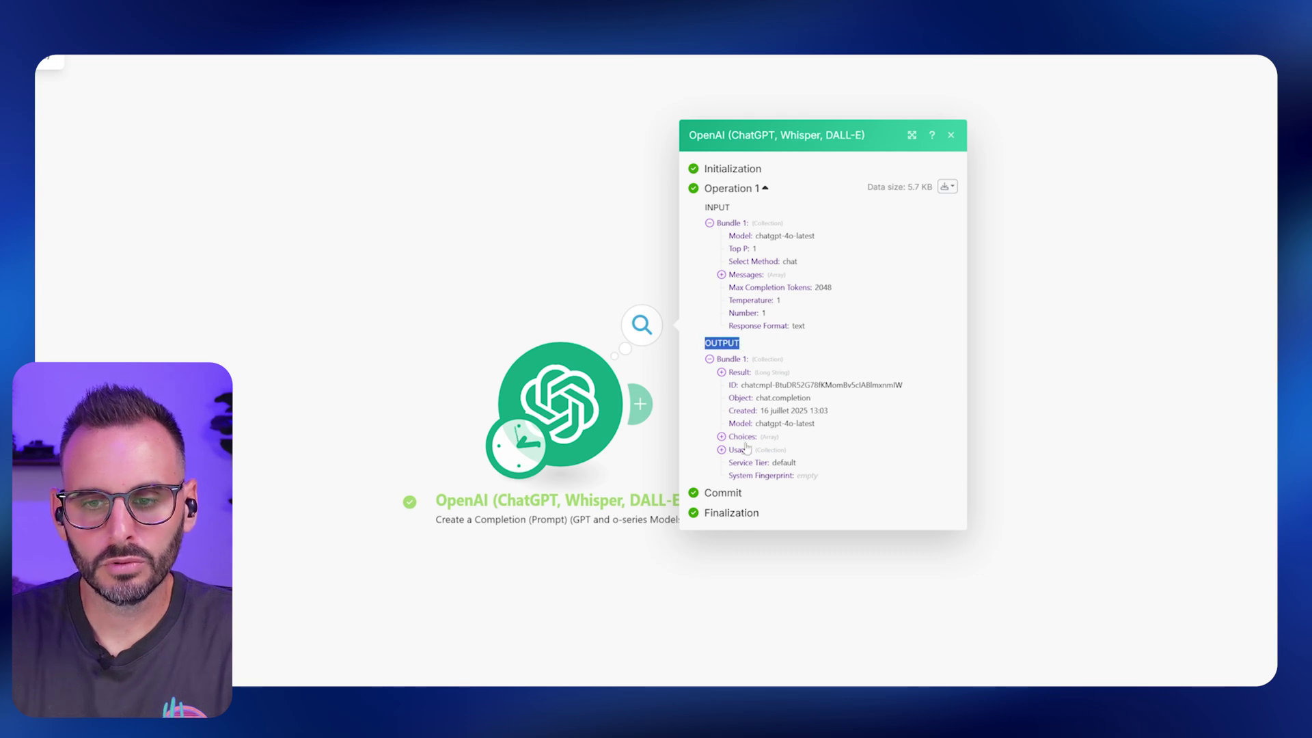
pyautogui.click(722, 373)
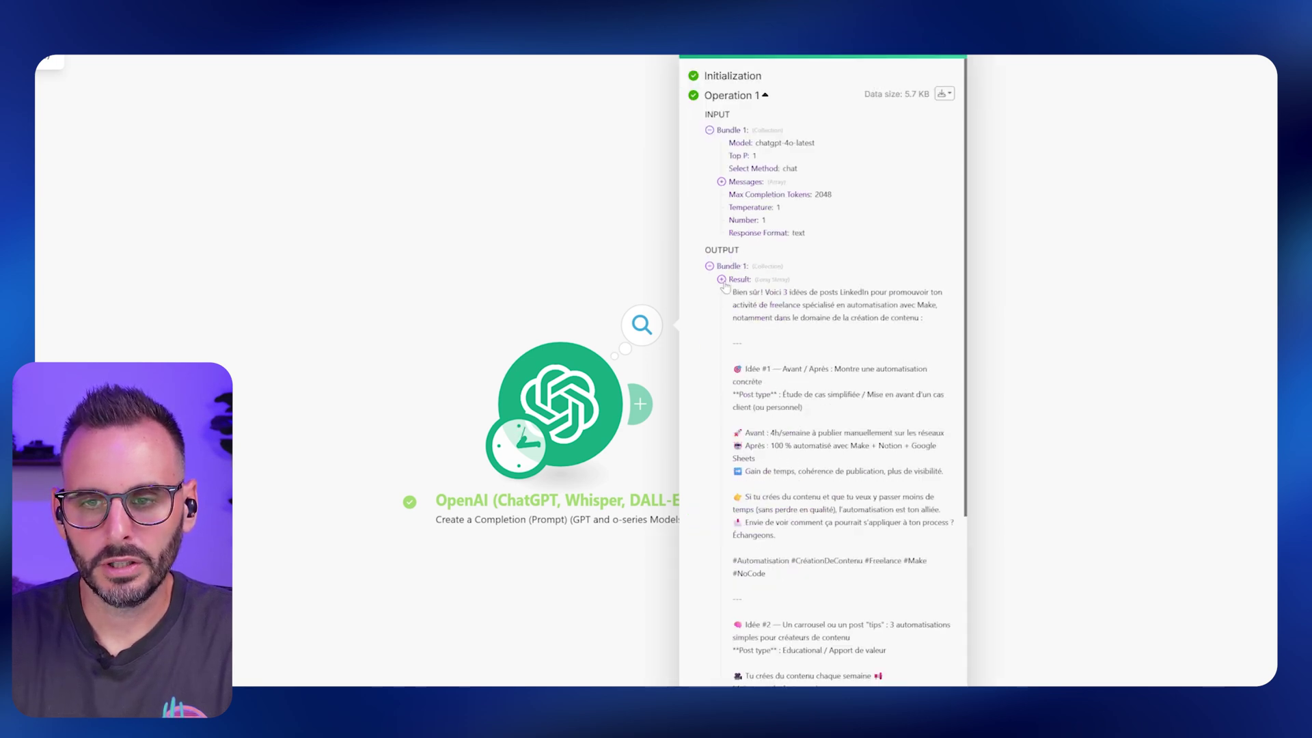
pyautogui.click(722, 280)
pyautogui.click(722, 450)
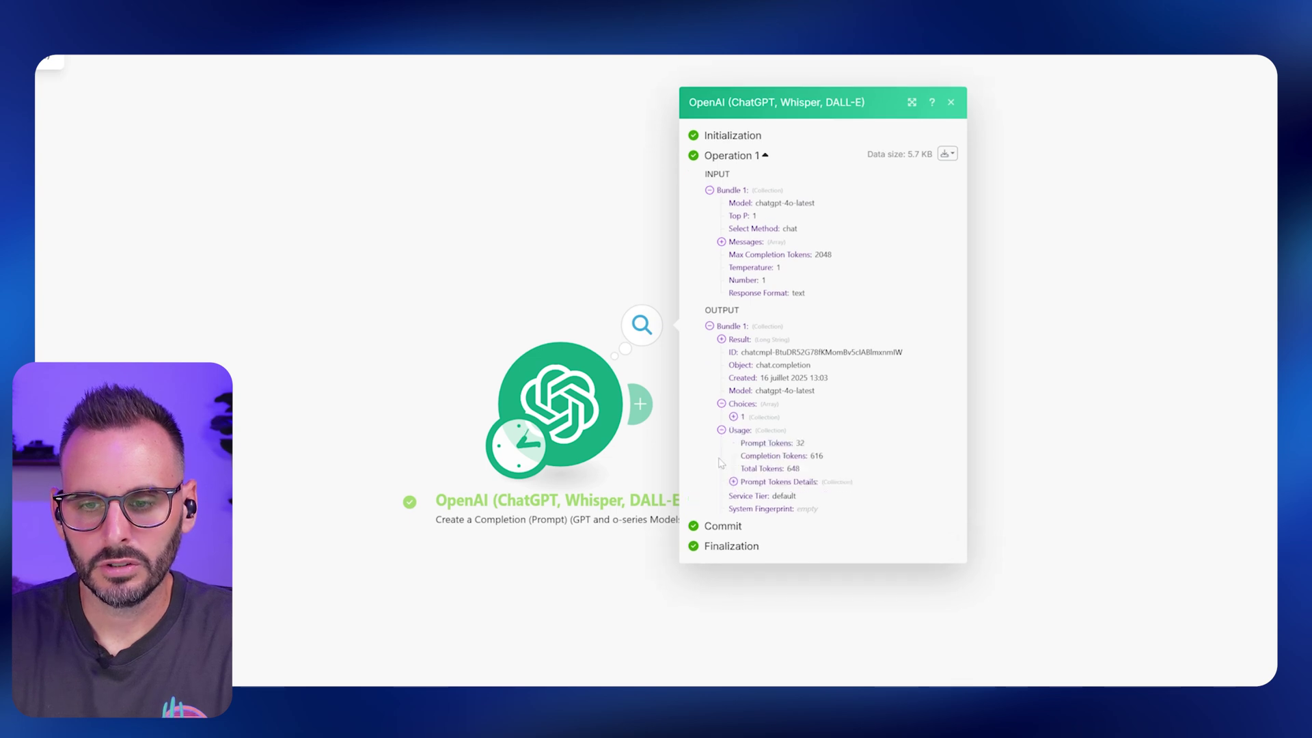
pyautogui.click(721, 397)
pyautogui.moveTo(740, 463); pyautogui.dragTo(801, 463)
pyautogui.click(829, 471)
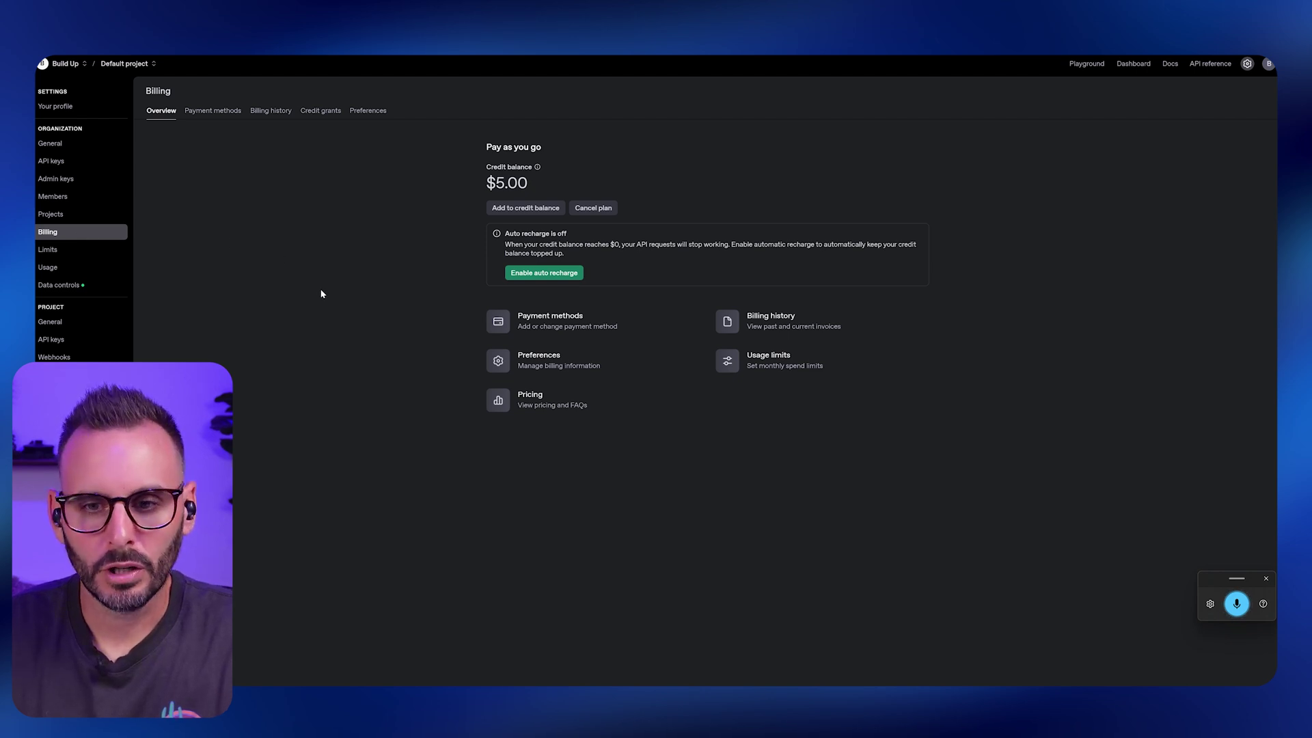
# Review billing history, then open the auto recharge settings from the billing overview.
pyautogui.click(763, 316)
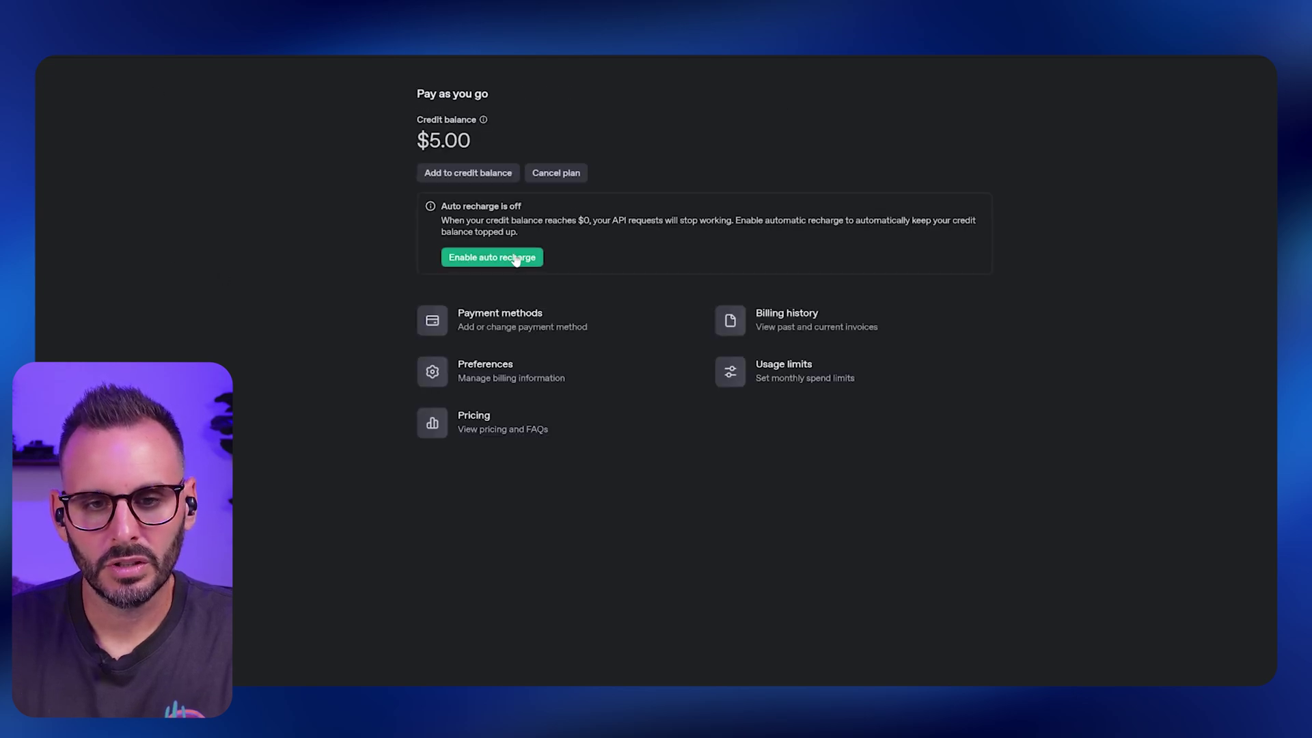
pyautogui.click(512, 257)
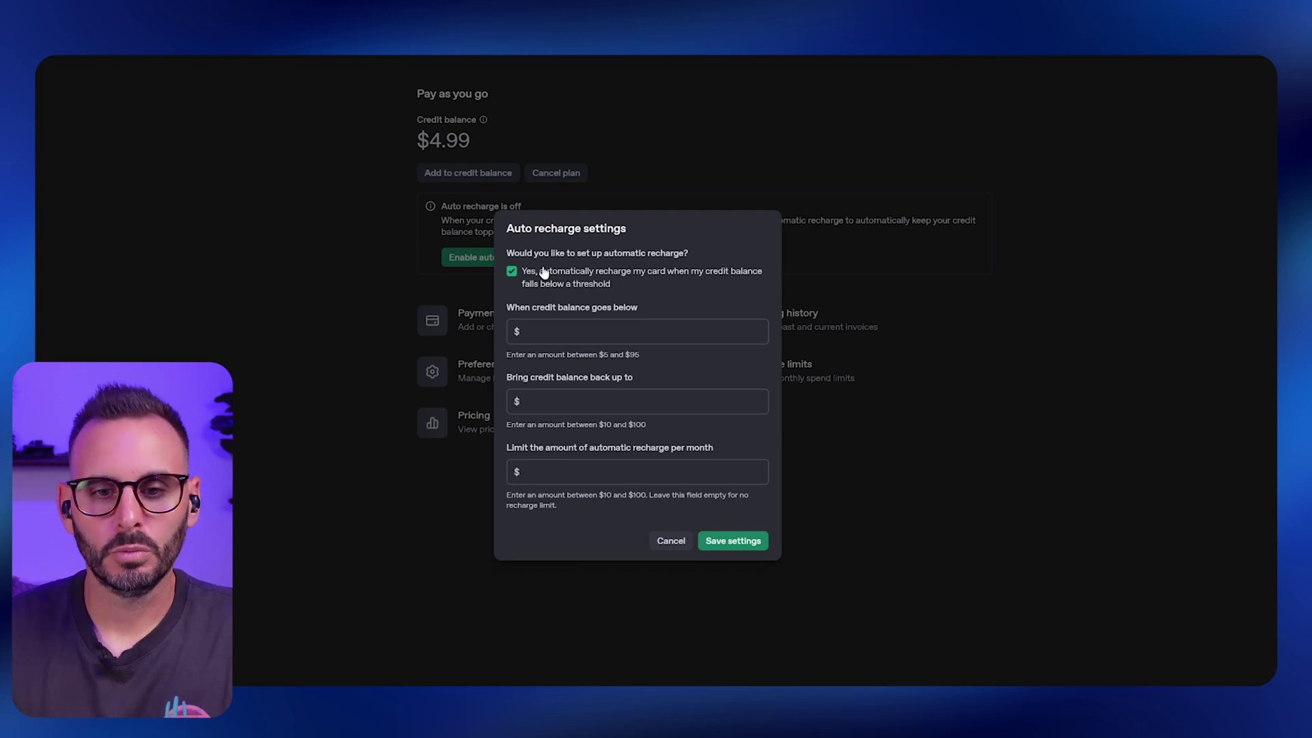
# Enable auto recharge with threshold $5, top-up target $100 and monthly limit $100, then save.
pyautogui.click(512, 273)
pyautogui.click(512, 273)
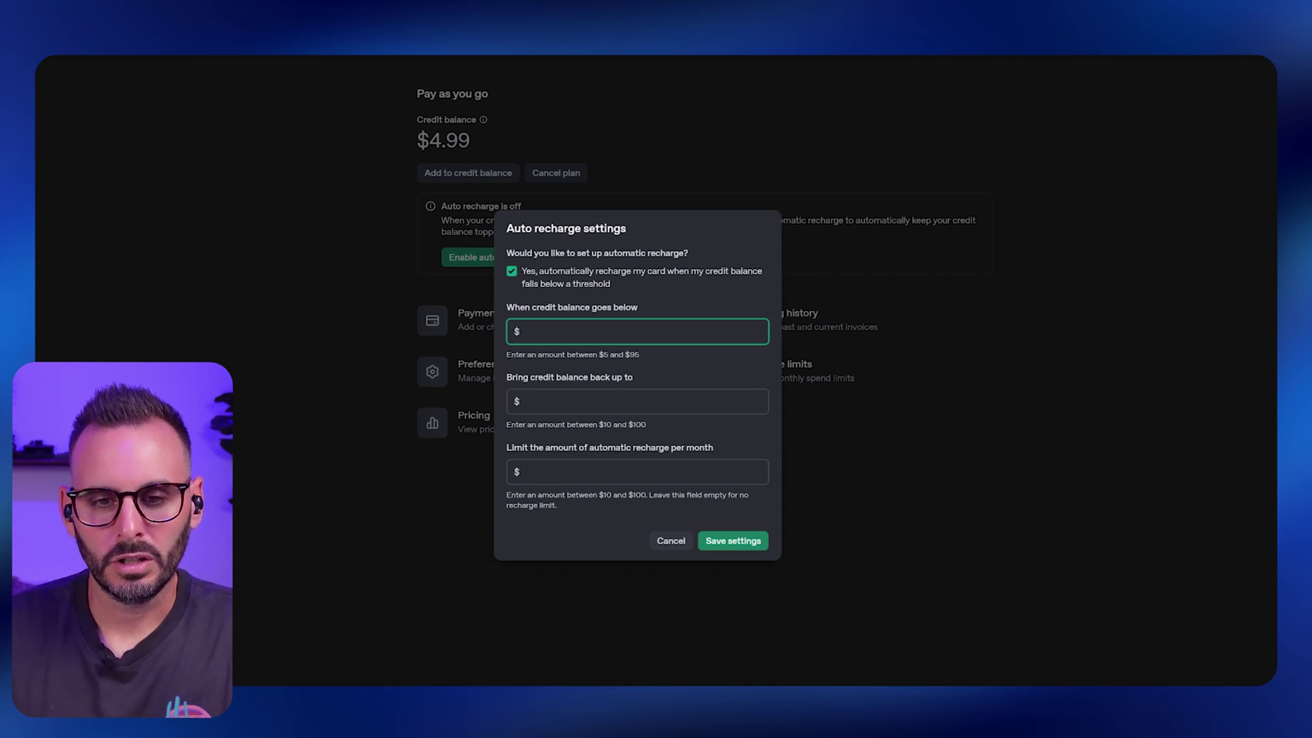
pyautogui.write('5')
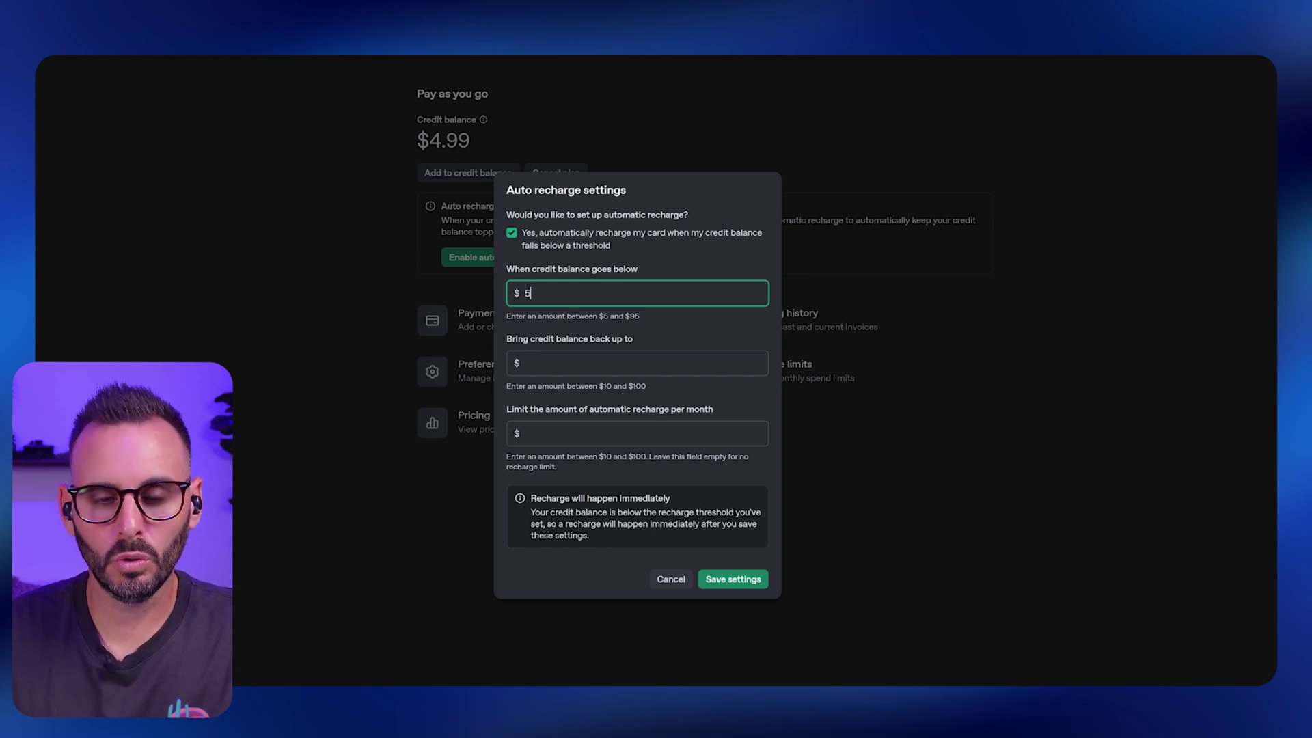
pyautogui.click(527, 363)
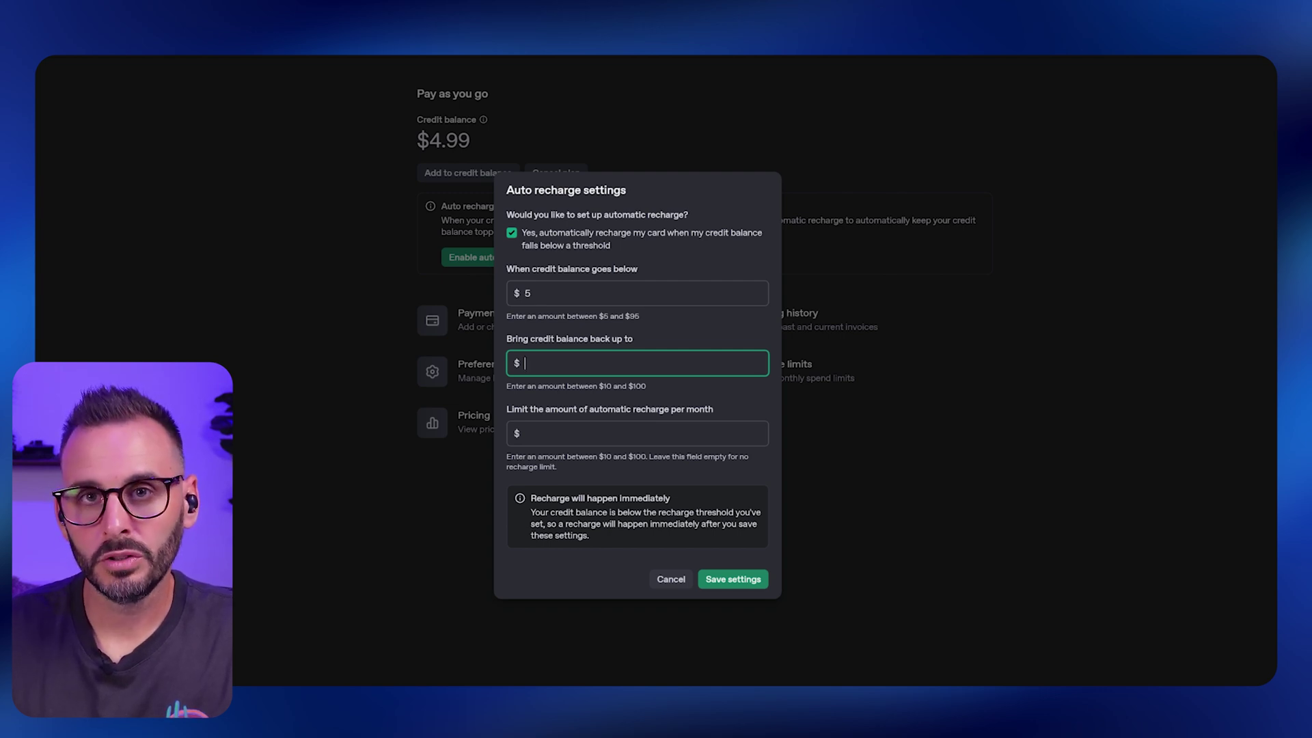
pyautogui.write('10')
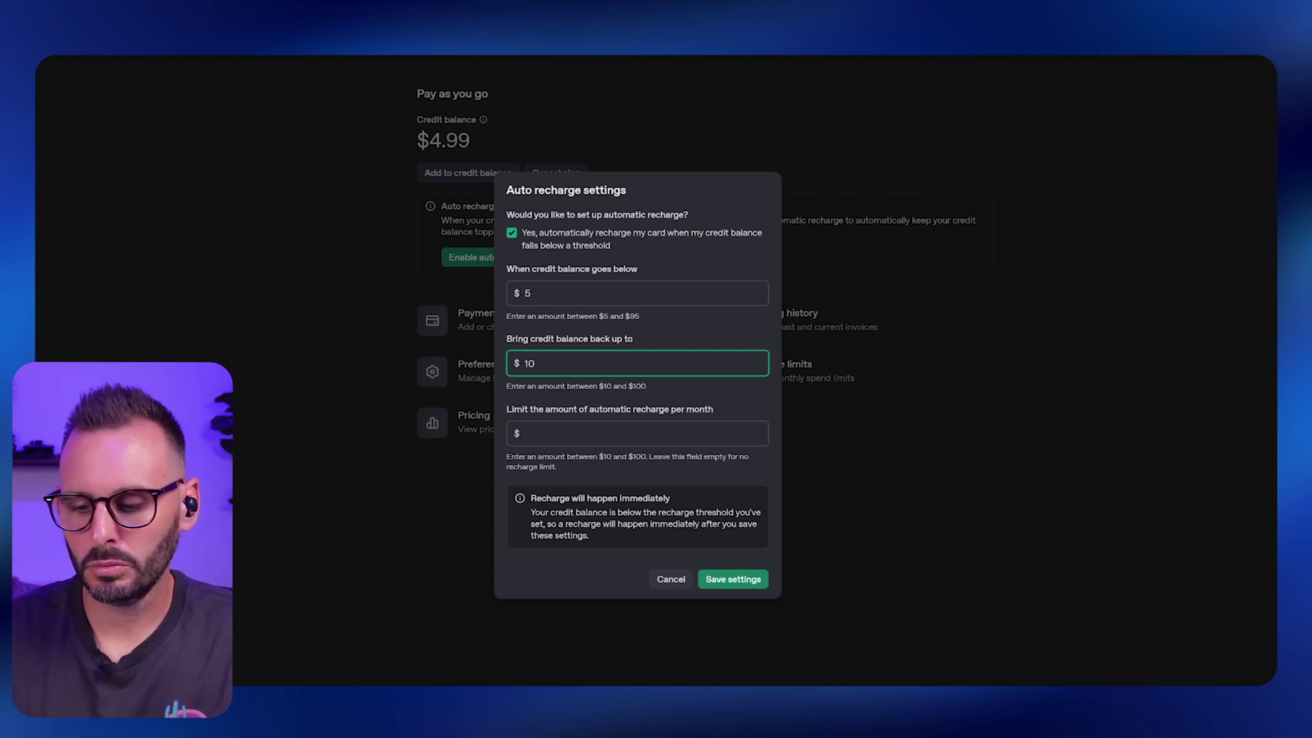
pyautogui.press('BackSpace')
pyautogui.write('5')
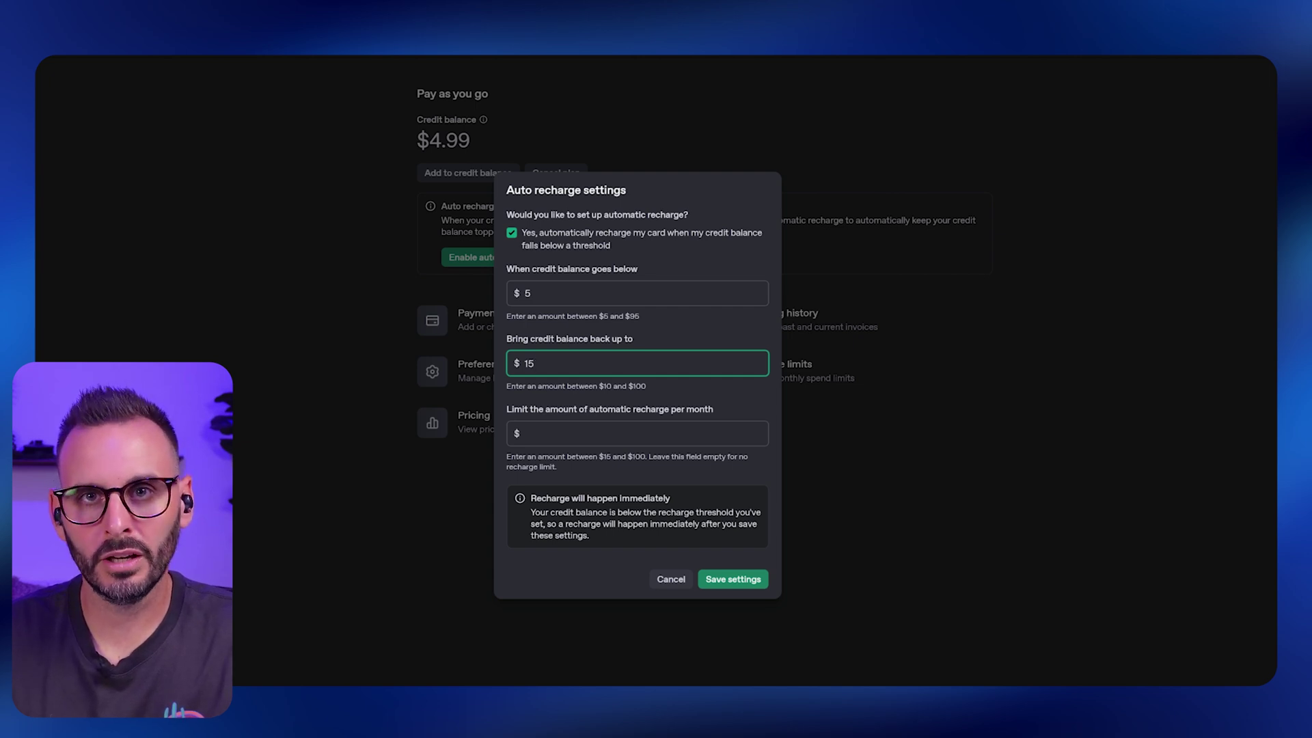
pyautogui.press('BackSpace')
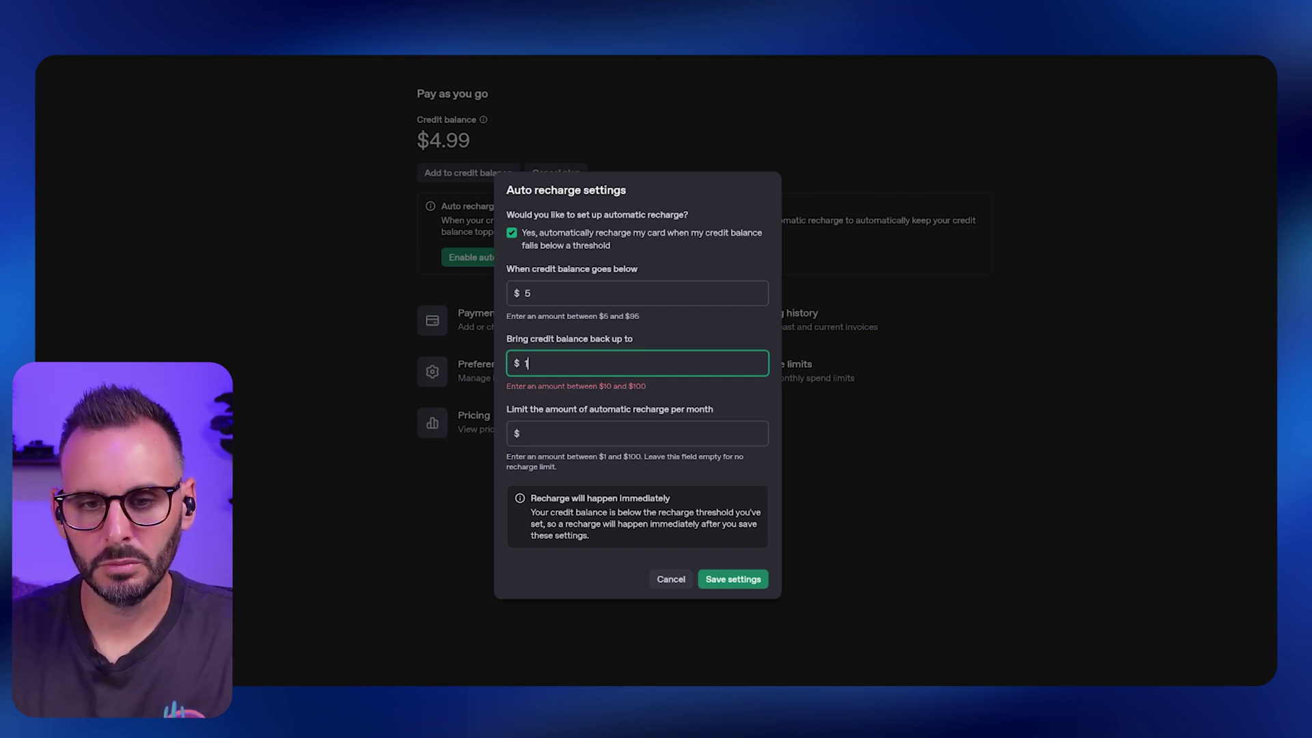
pyautogui.write('00')
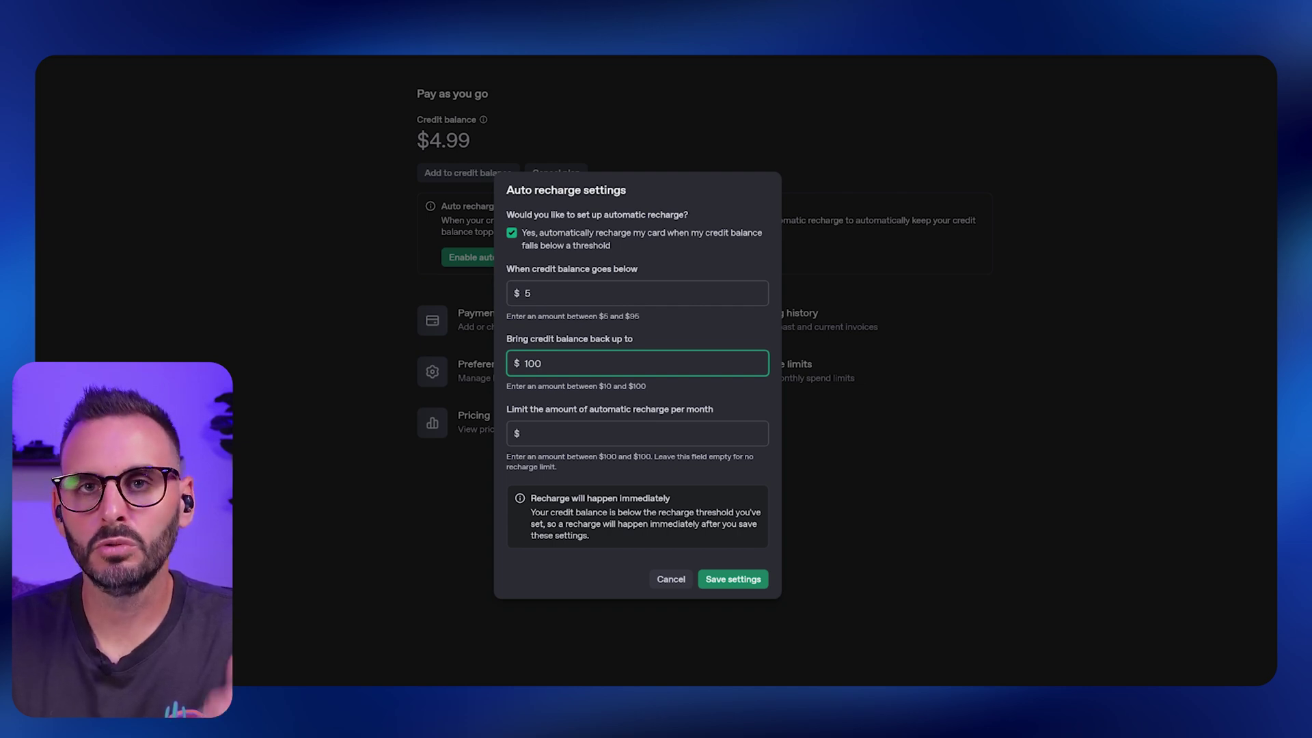
pyautogui.click(524, 433)
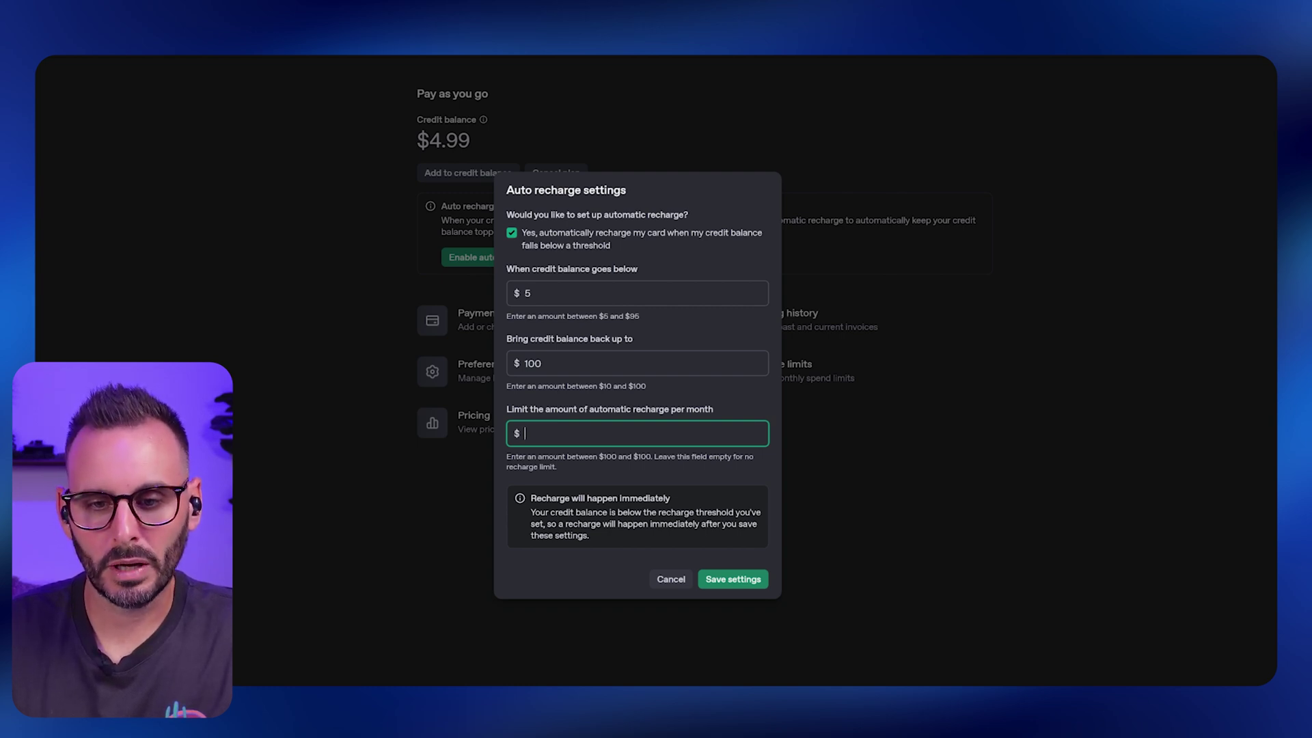
pyautogui.write('100')
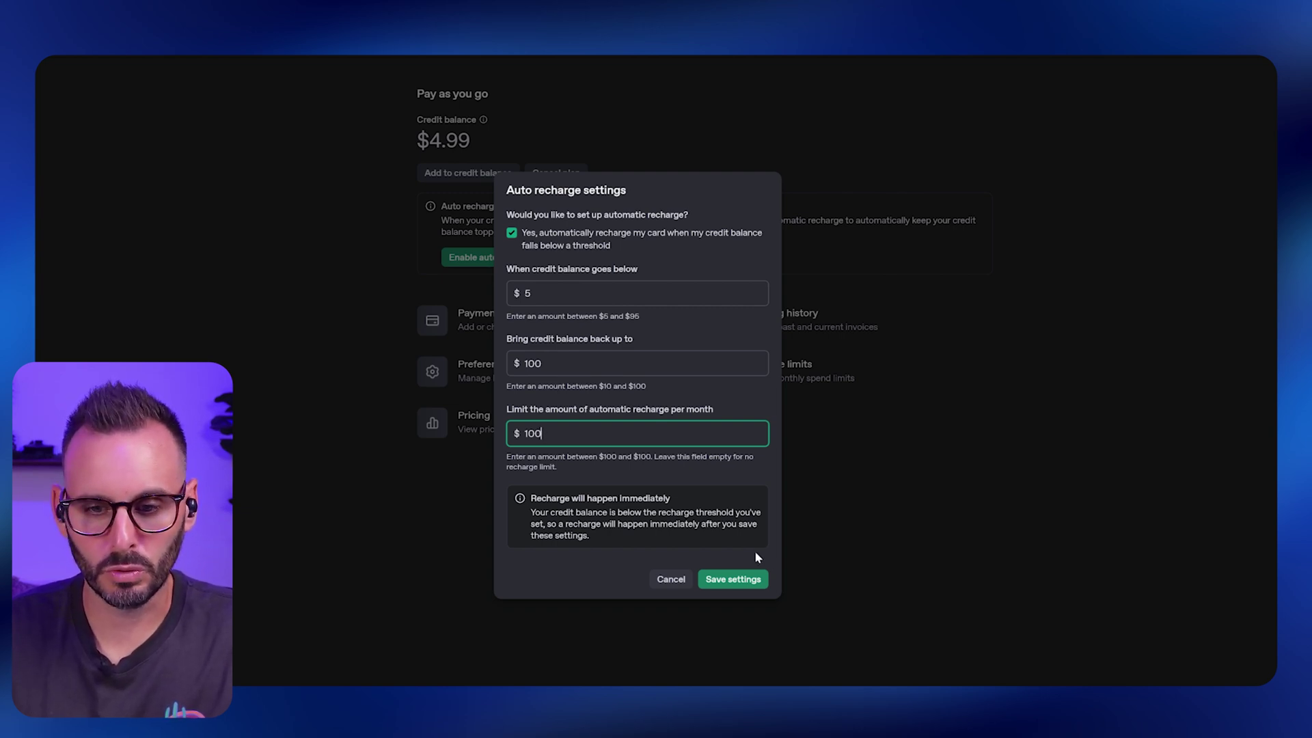
pyautogui.click(737, 579)
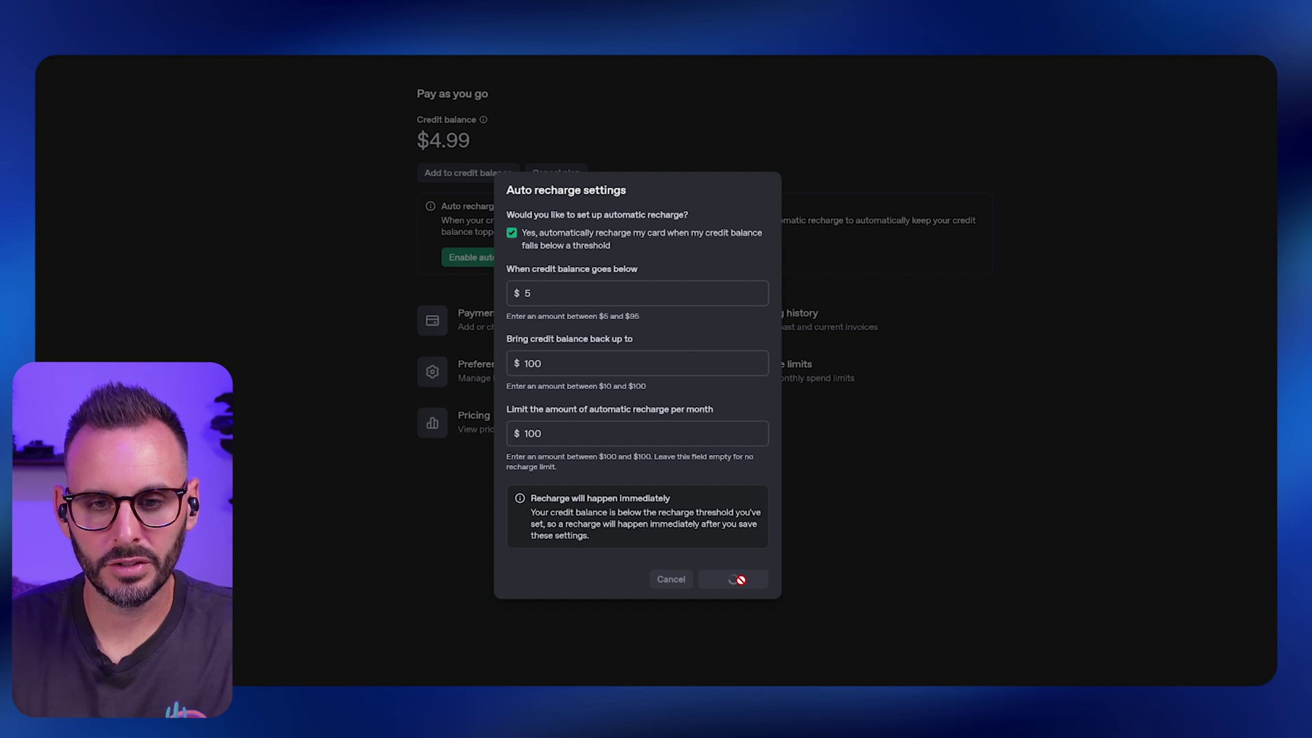